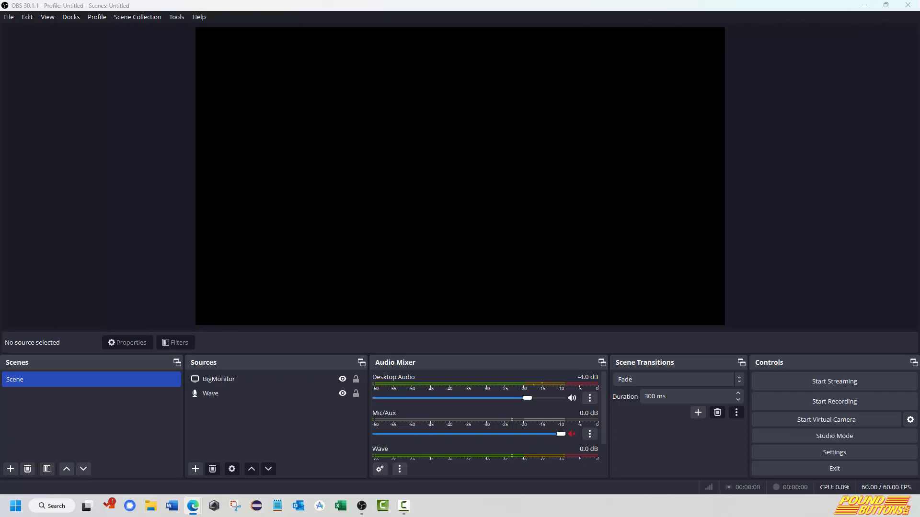
Add a scene named 10MinutePresentation.
click(11, 472)
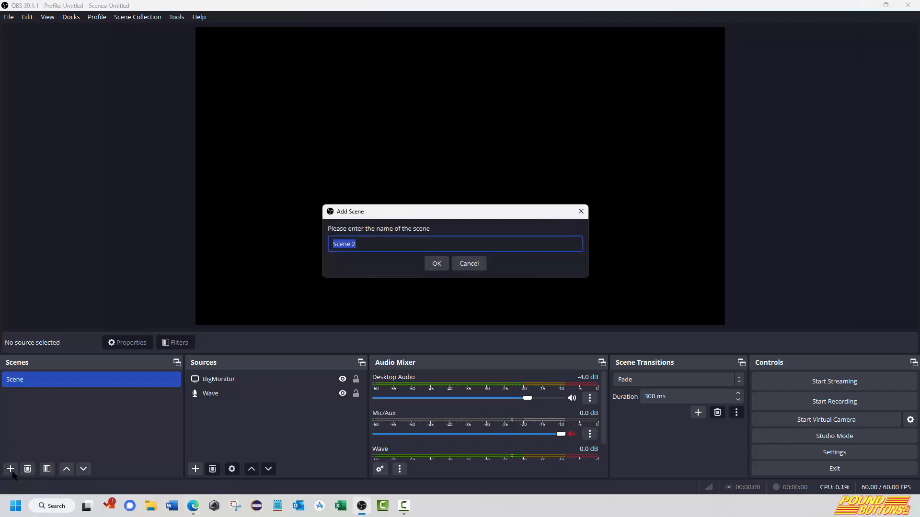
text(10)
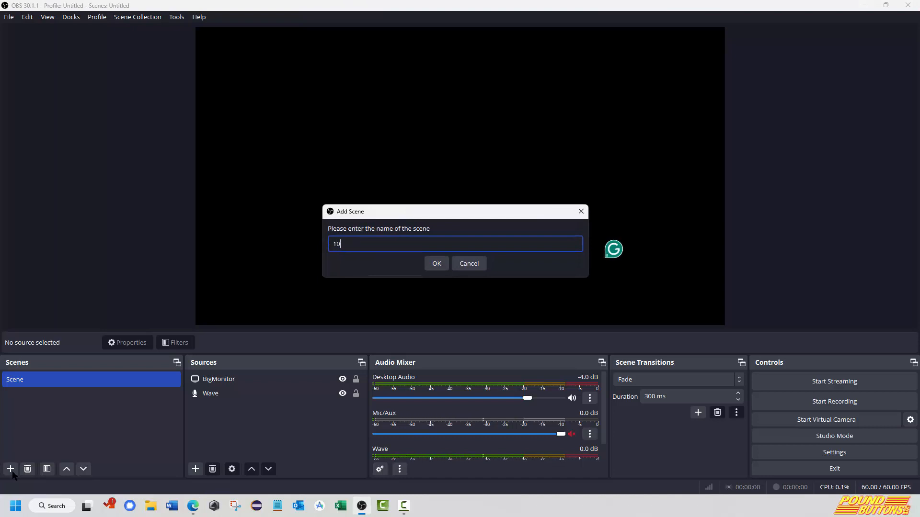
text(MinutePresentation)
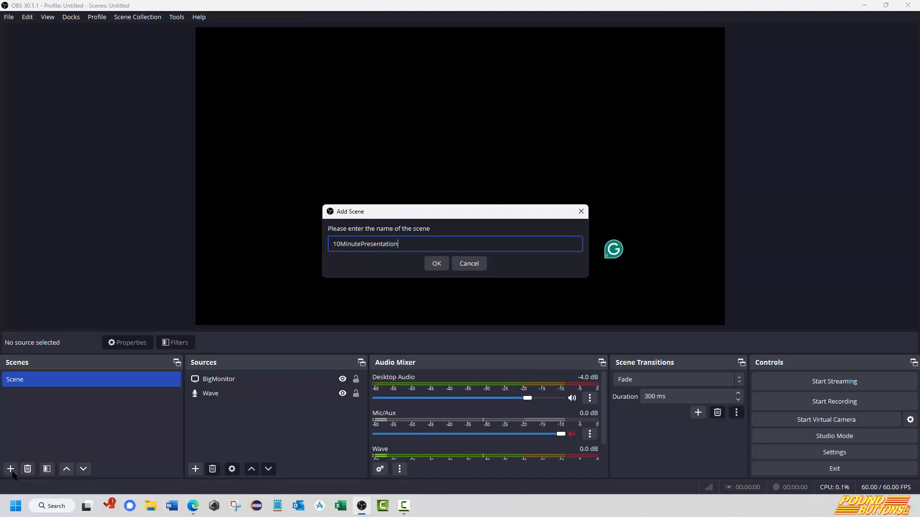
key(Return)
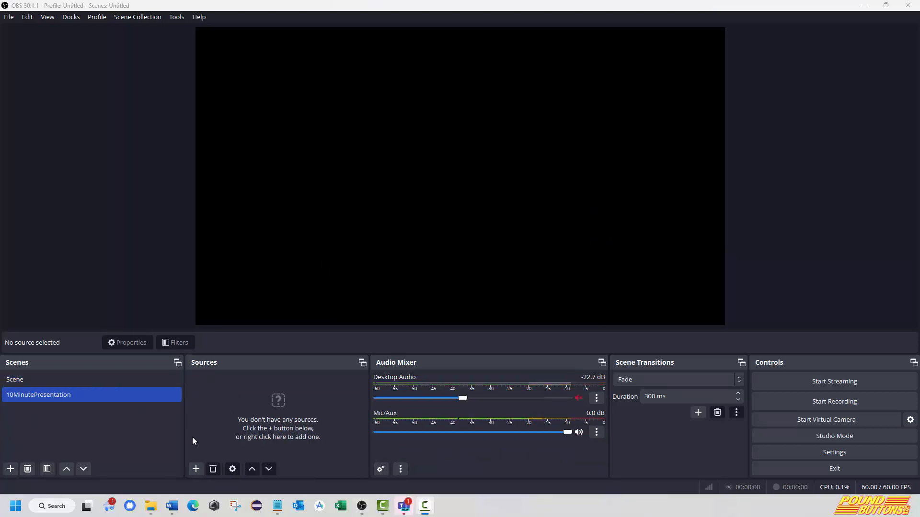
Begin adding a new Display Capture source to the 10MinutePresentation scene, with the name LaptopMonitor.
click(195, 472)
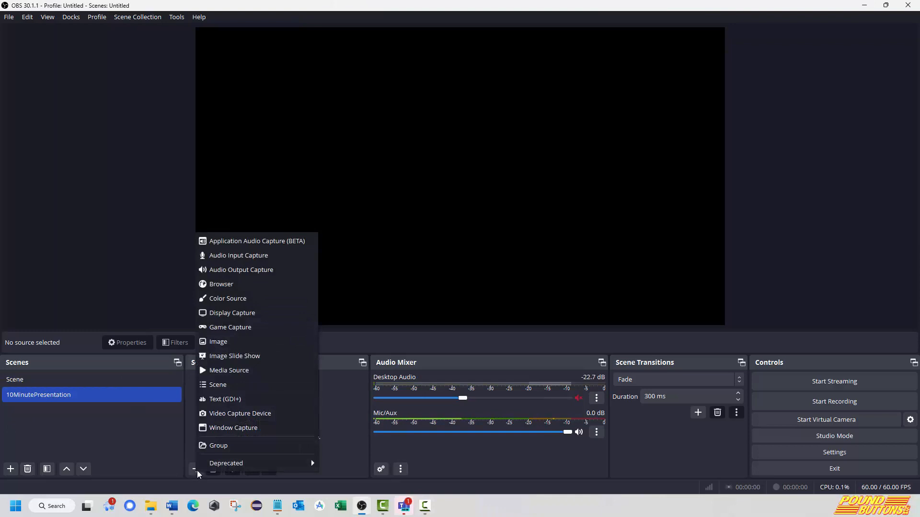
click(236, 317)
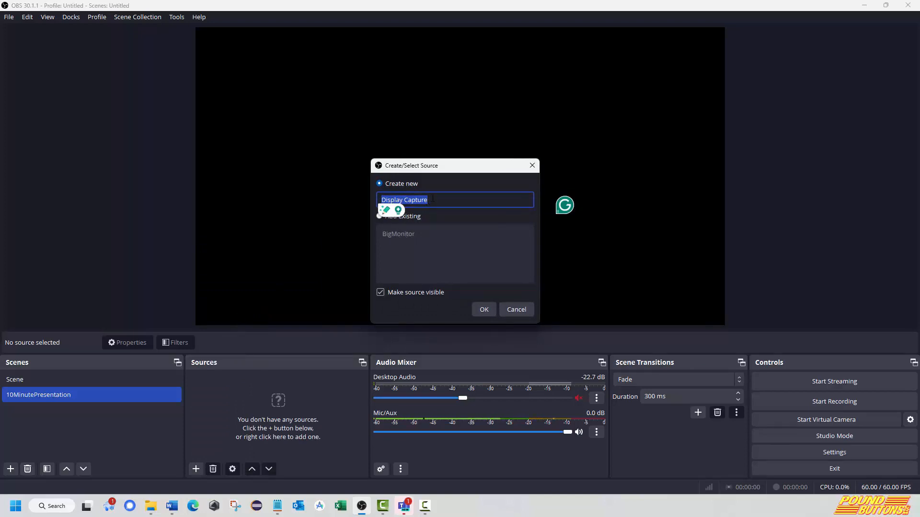
drag(432, 199, 377, 200)
text(Laptop)
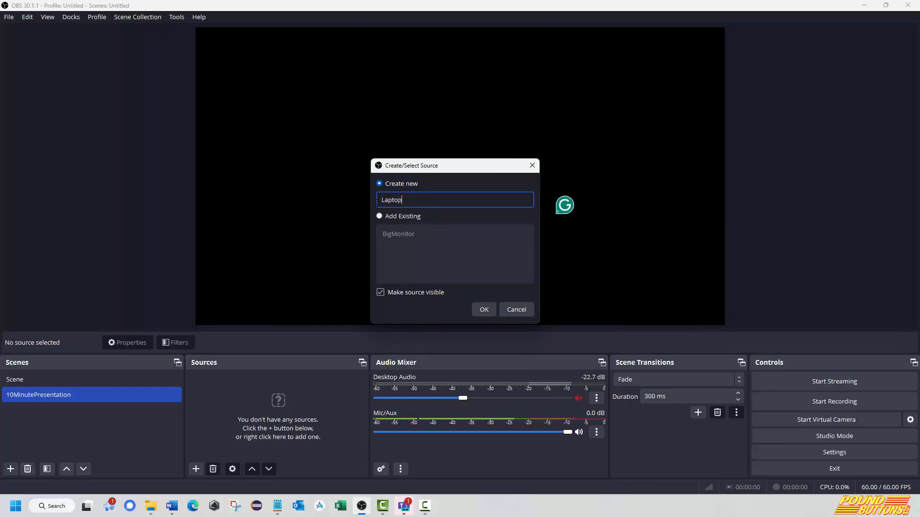
text(Monitor)
Use the existing BigMonitor source instead of a new one and add it to the scene.
click(379, 217)
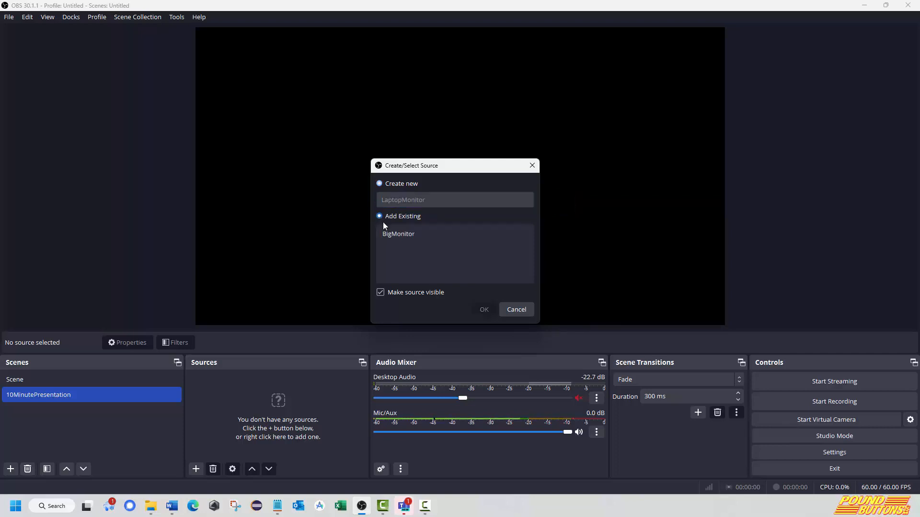
click(392, 234)
click(484, 312)
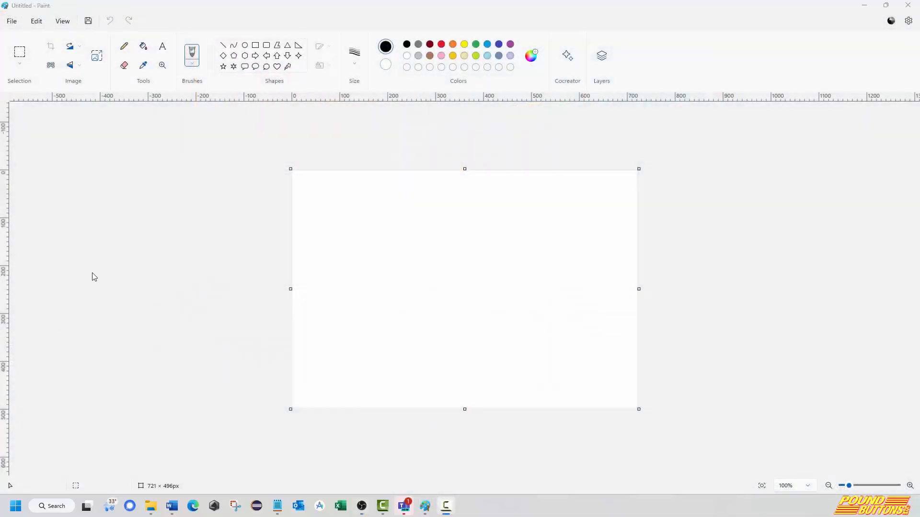
In Paint, fill the whole blank canvas with the bright light blue from the palette.
click(143, 47)
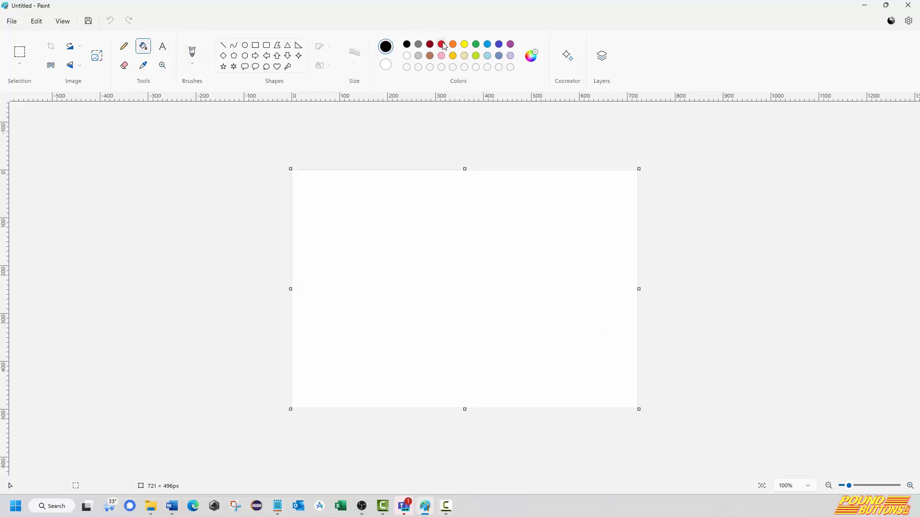
click(487, 44)
click(472, 229)
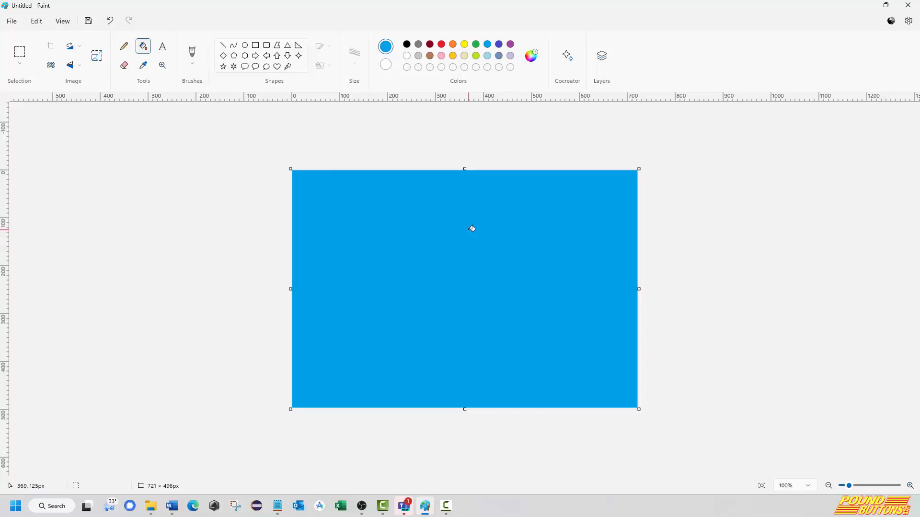
Save the blue picture as a PNG named blueBlock.png in the Pictures folder.
click(17, 24)
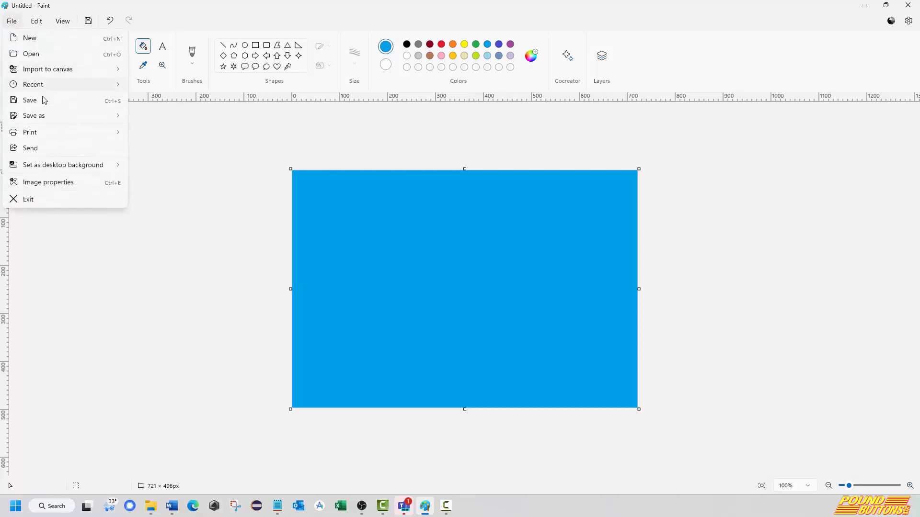
mouse_move(51, 119)
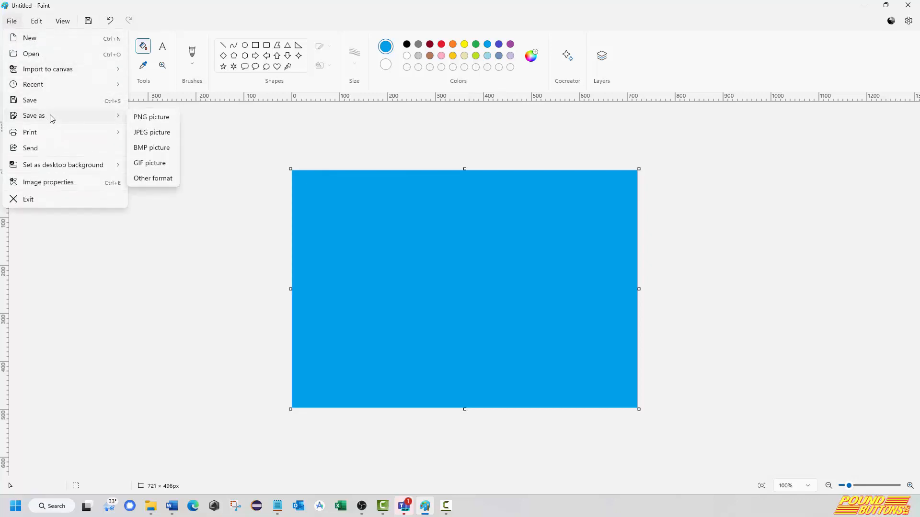
click(162, 118)
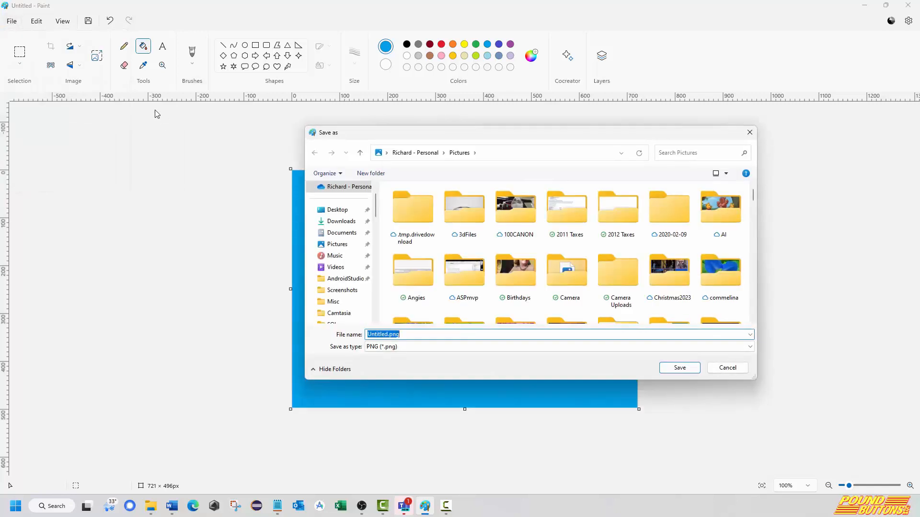
text(b)
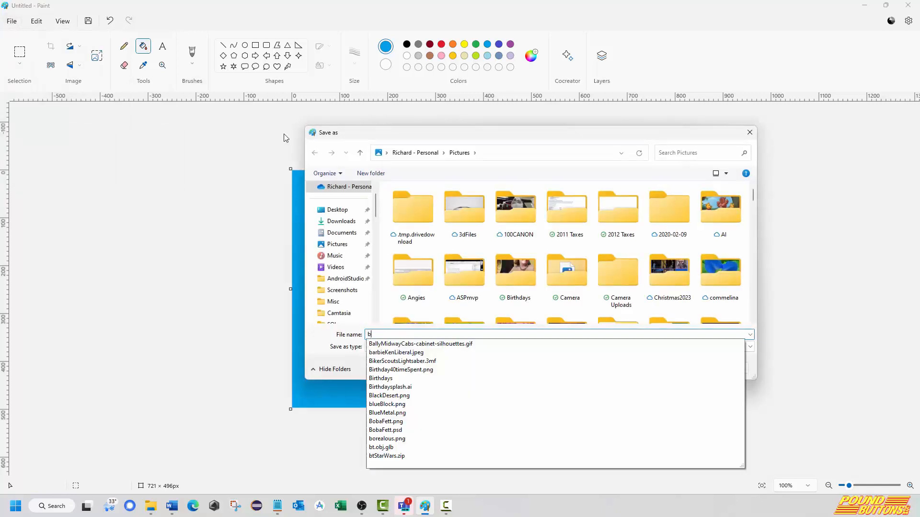
text(lueBlov)
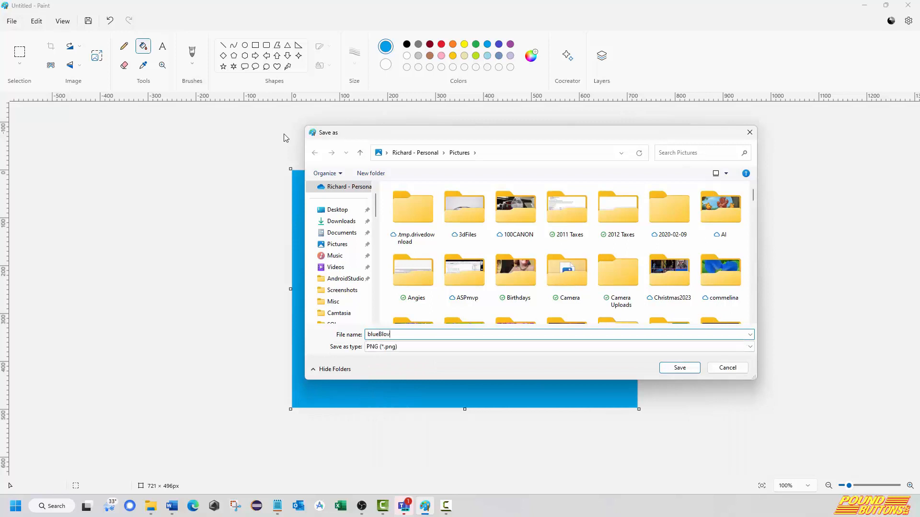
text(c)
key(BackSpace)
key(BackSpace)
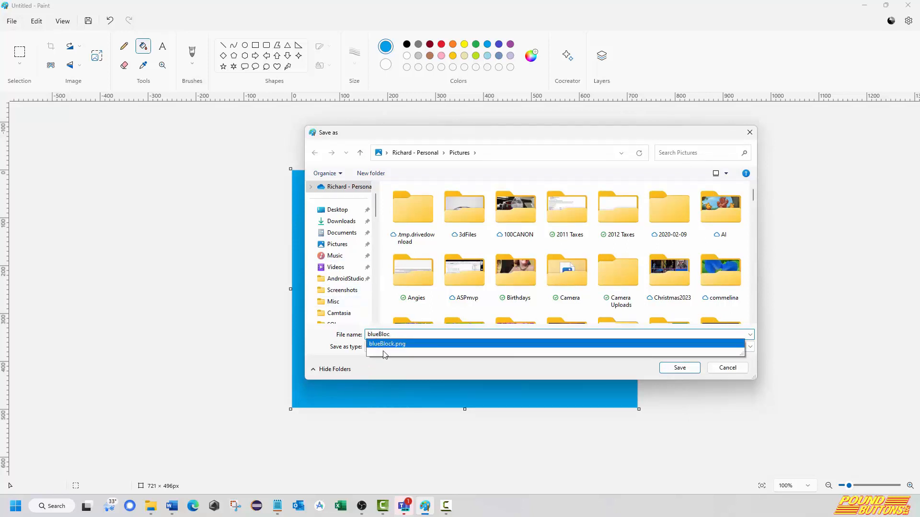
click(442, 345)
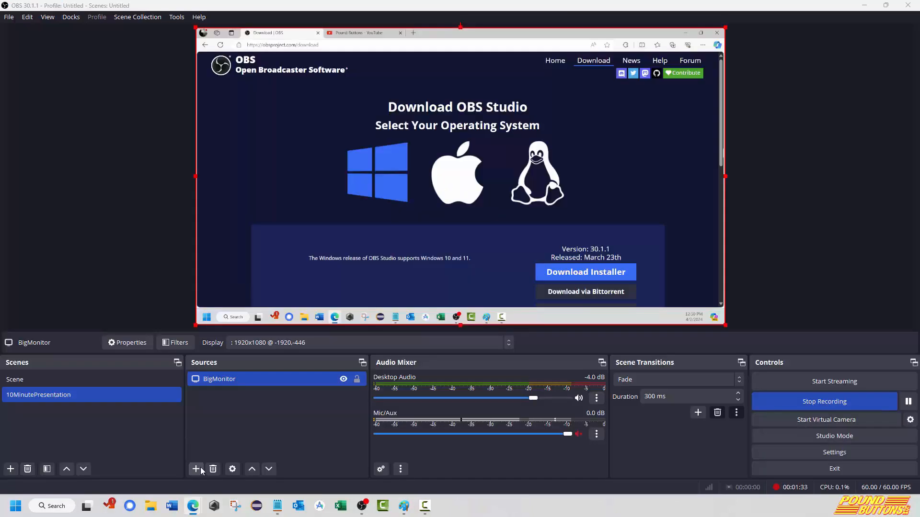
In OBS, create a new Image source named blueBlock in the 10MinutePresentation scene.
click(196, 469)
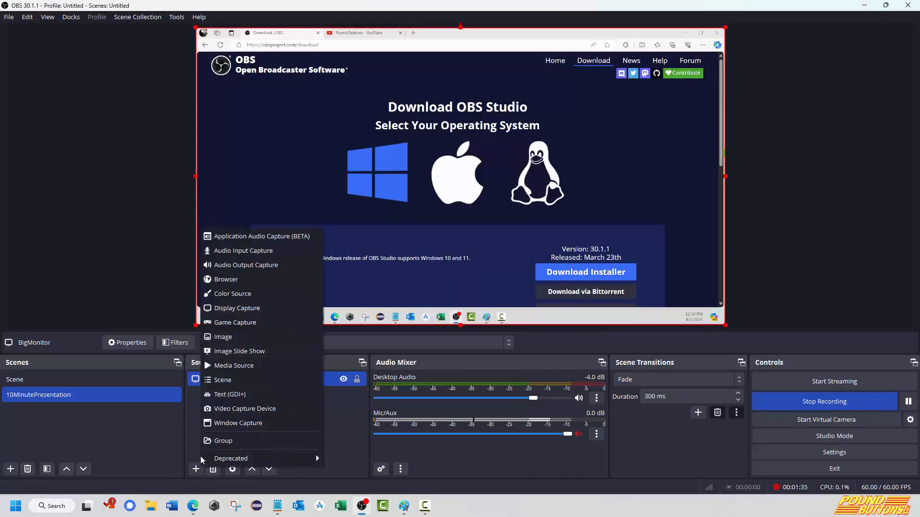
click(229, 337)
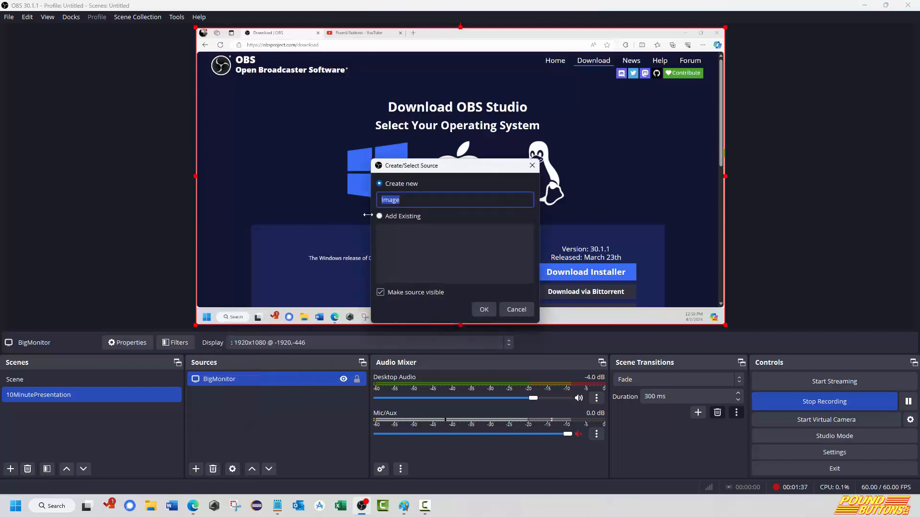
text(blue)
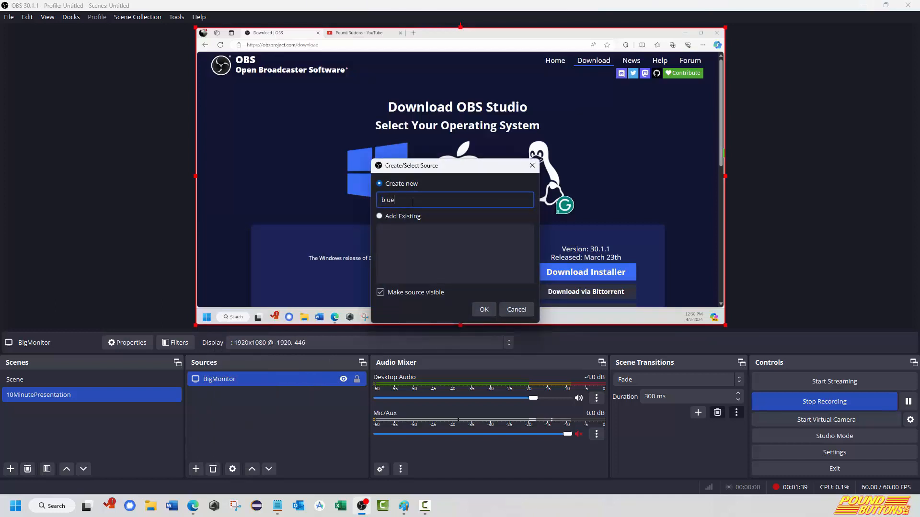
text(Block)
click(486, 309)
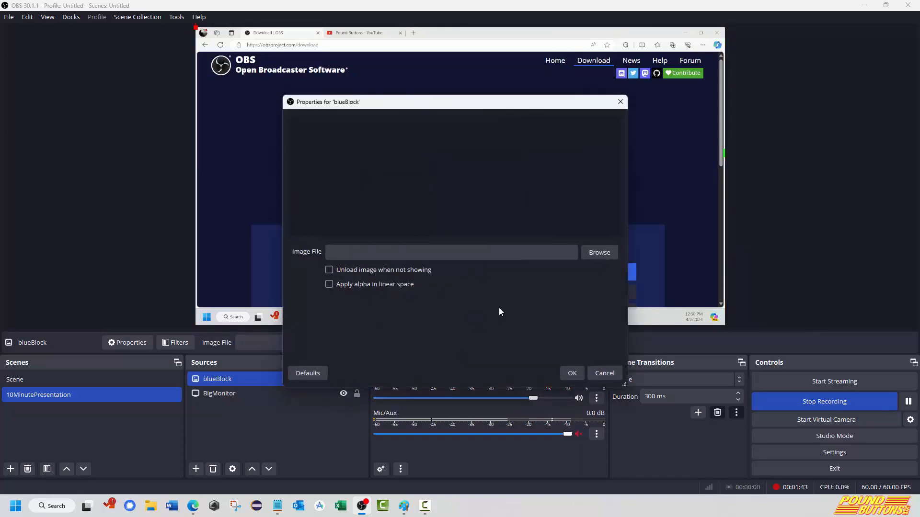
Load blueBlock.png from the Pictures folder as the image file of the blueBlock source.
click(604, 252)
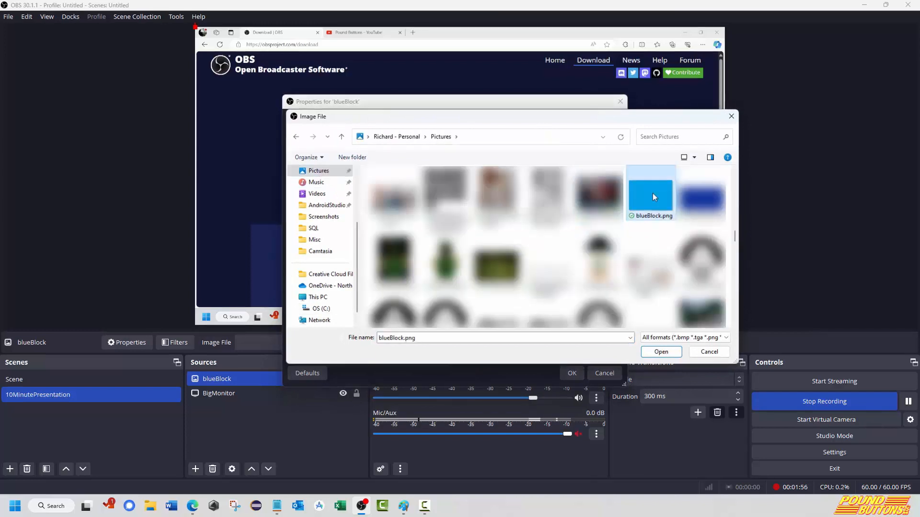
double_click(652, 194)
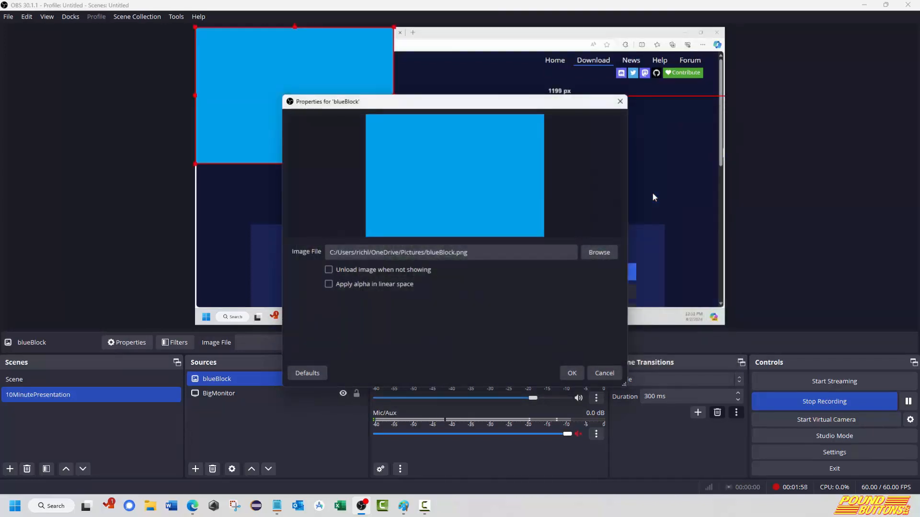
click(572, 373)
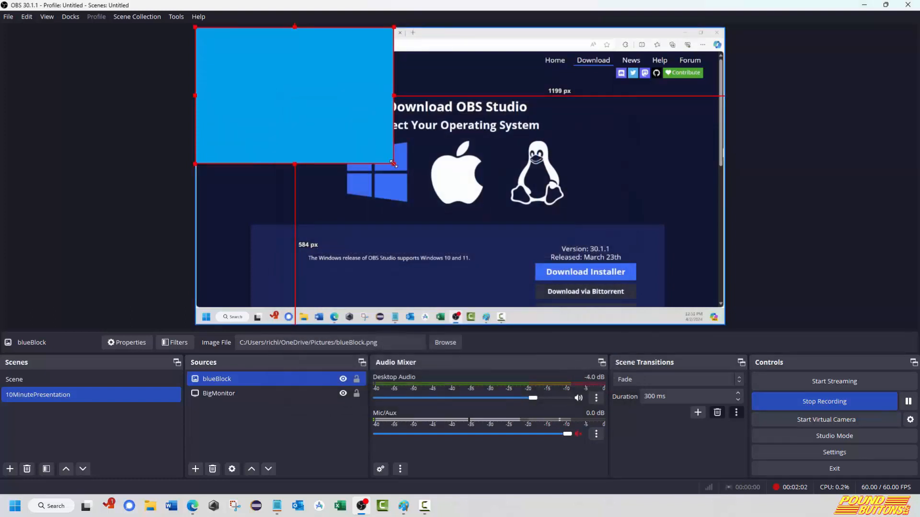
Enlarge the blueBlock image, stretch it to the screen, and shrink its height to a thin full-width band near the preview's upper edge.
drag(398, 165, 628, 325)
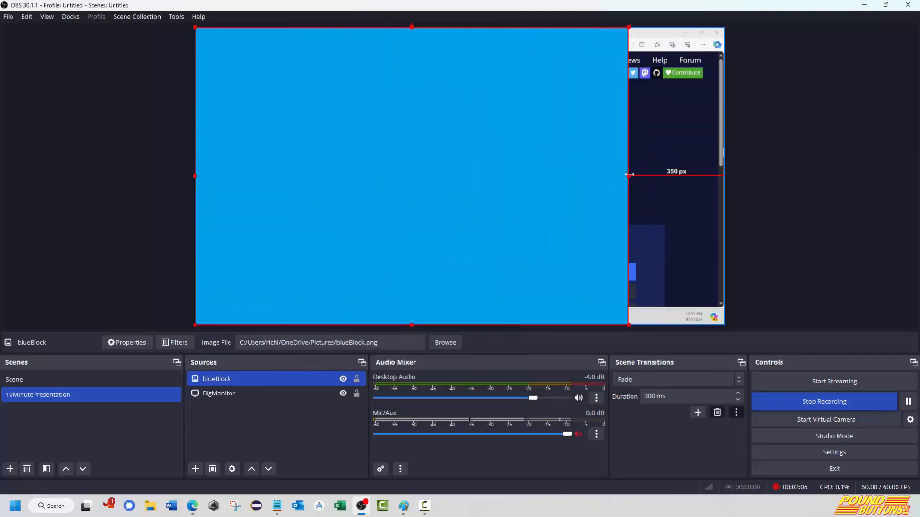
right_click(347, 151)
mouse_move(453, 273)
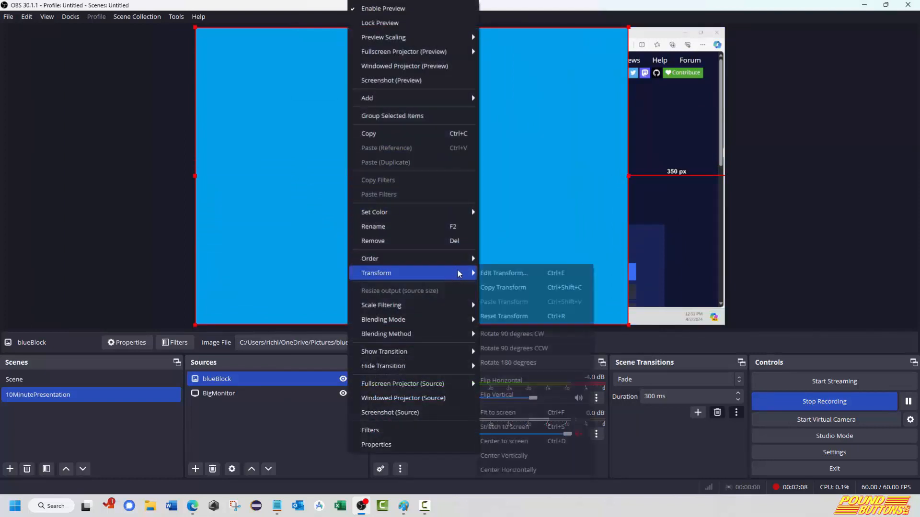
click(522, 428)
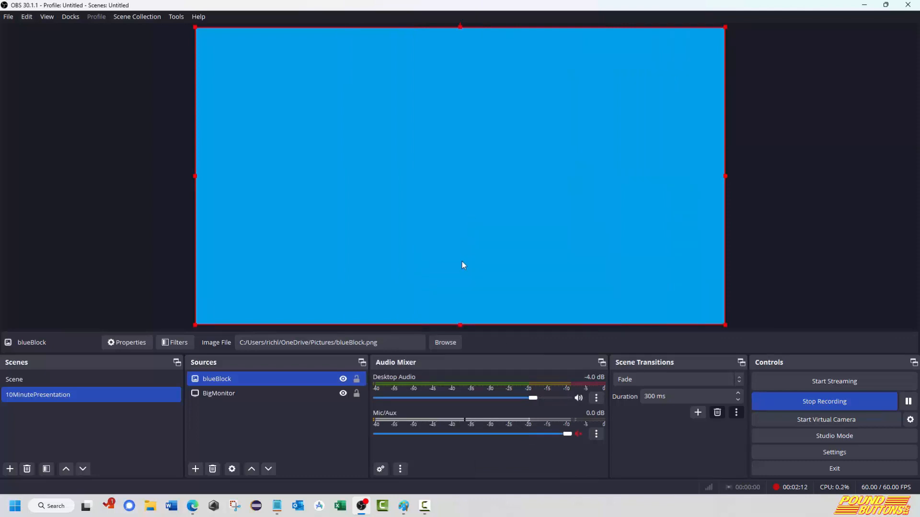
drag(458, 323, 460, 58)
click(461, 59)
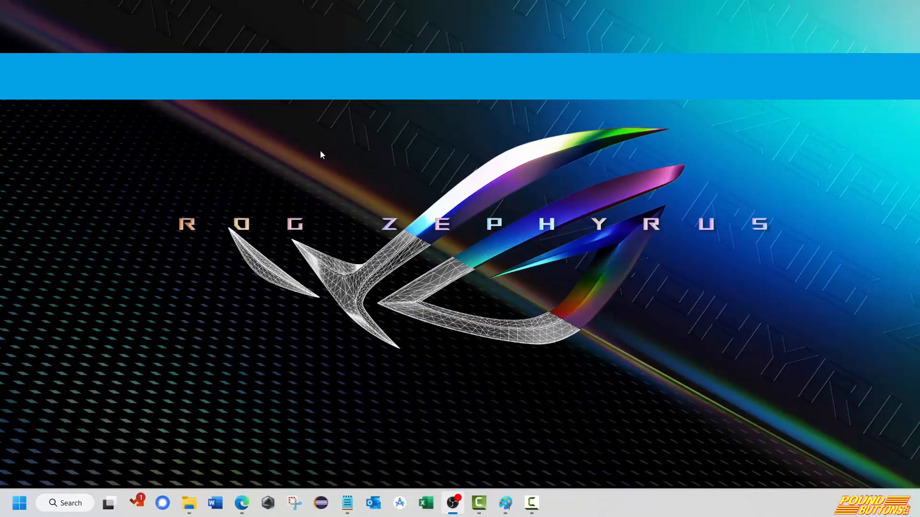
Create a new text document on the desktop and name it scrollBar.txt.
right_click(322, 138)
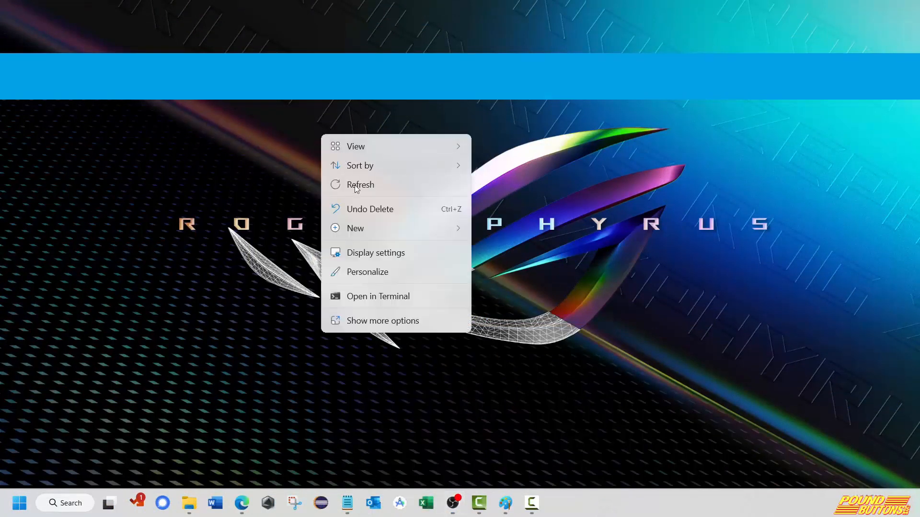
mouse_move(390, 233)
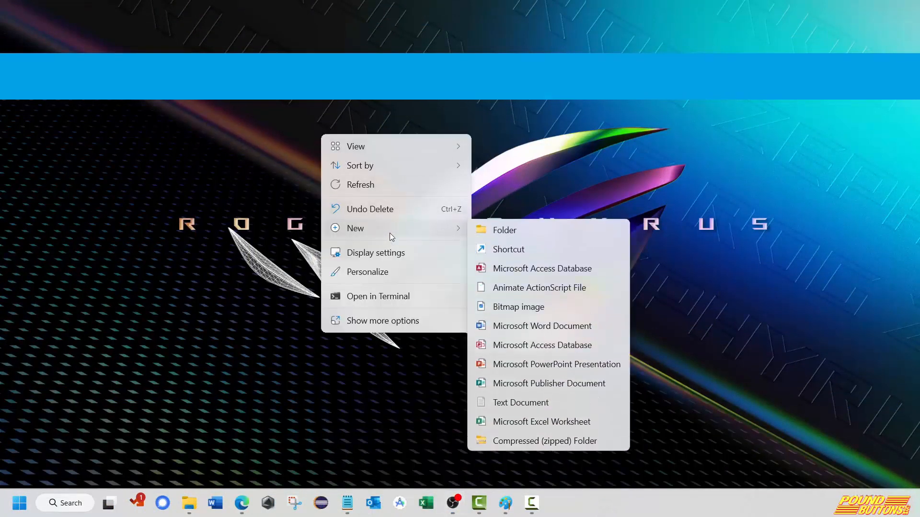
click(531, 404)
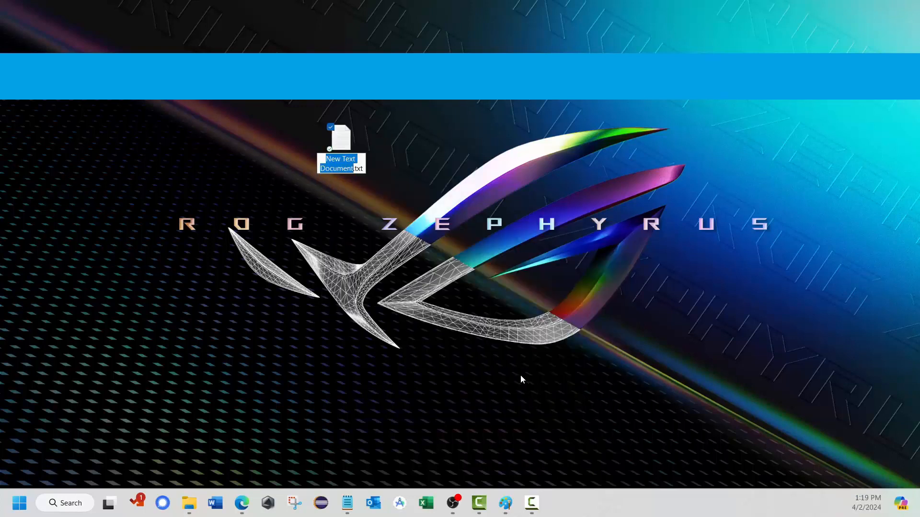
text(scrollB)
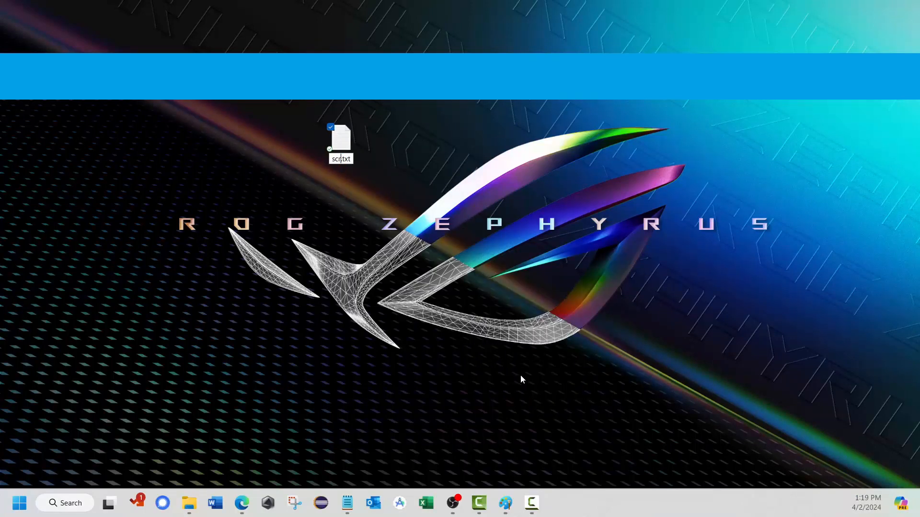
text(ar)
key(Return)
key(Return)
Open scrollBar.txt, write "This Text will scroll by" in it, then save and close the file.
text(T)
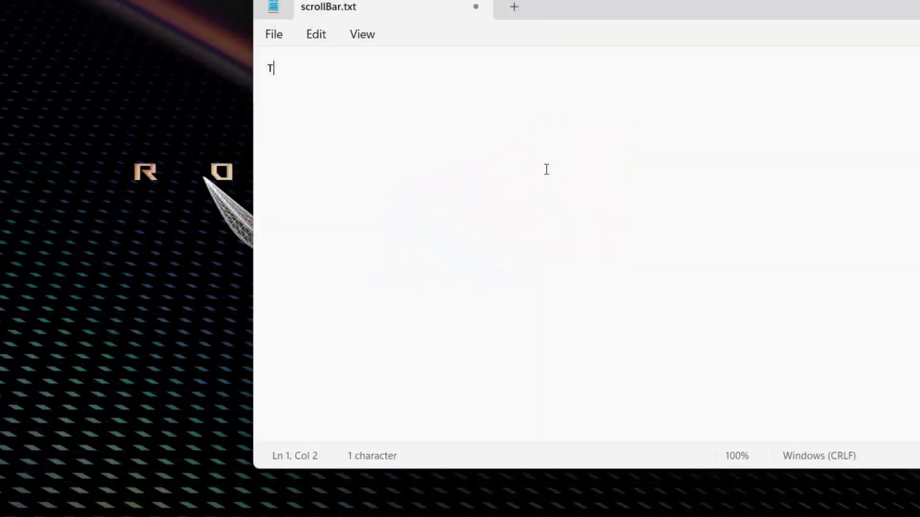
key(BackSpace)
text(This Te)
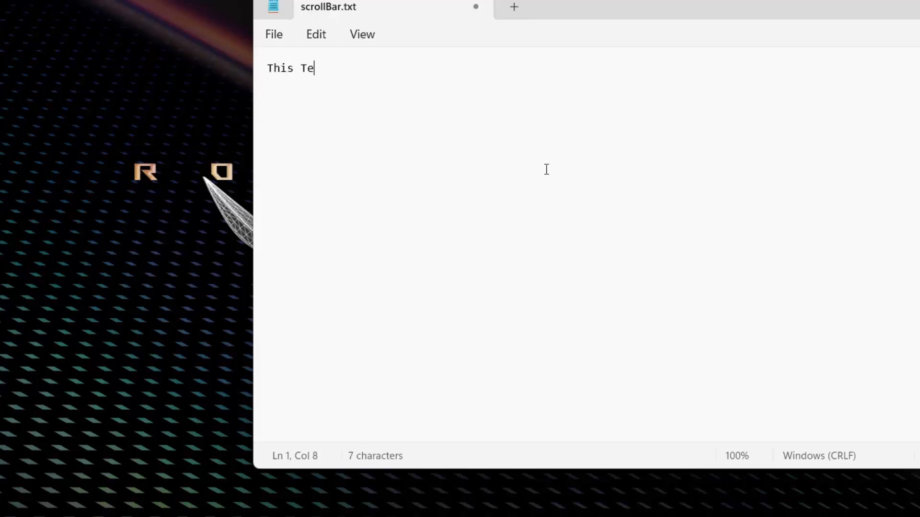
text(xt will scr)
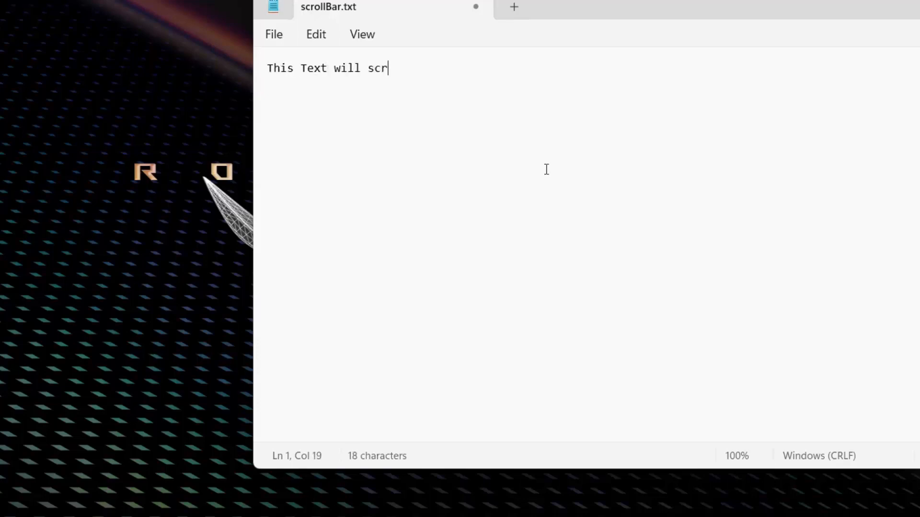
text(oll )
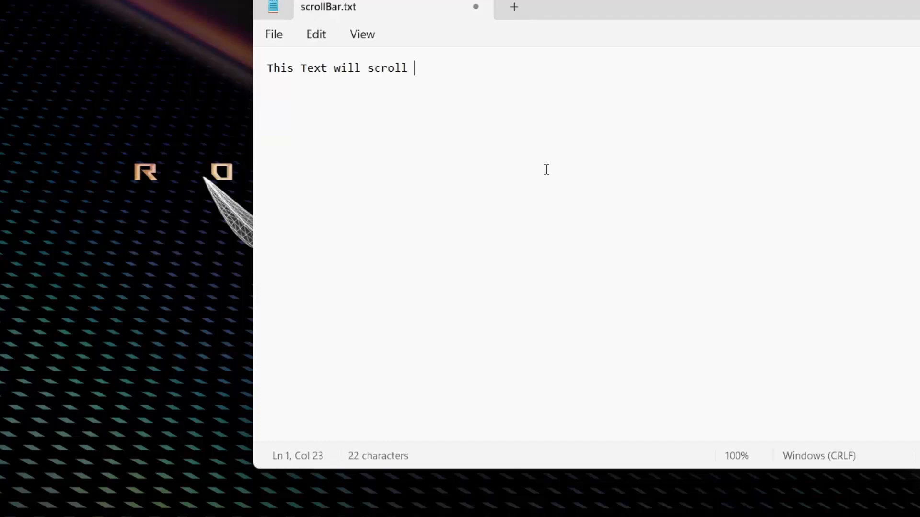
text(by)
click(271, 35)
click(318, 145)
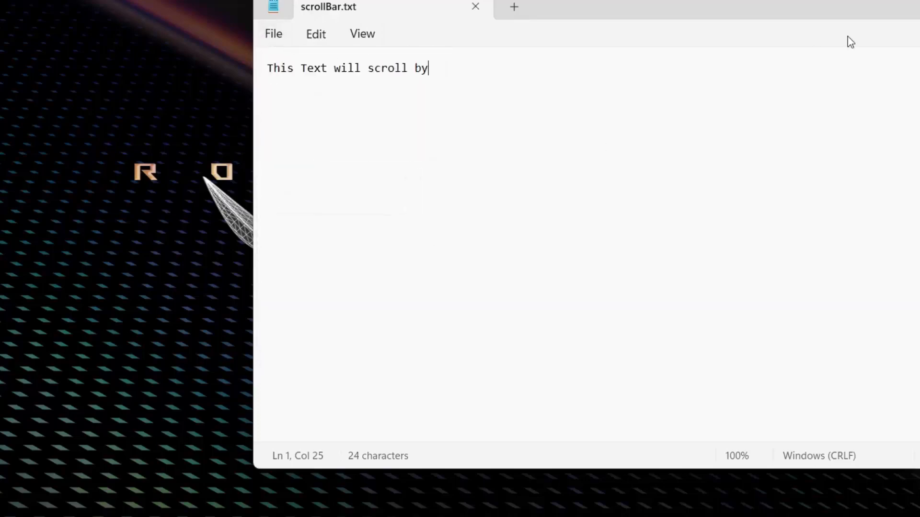
key(alt+F4)
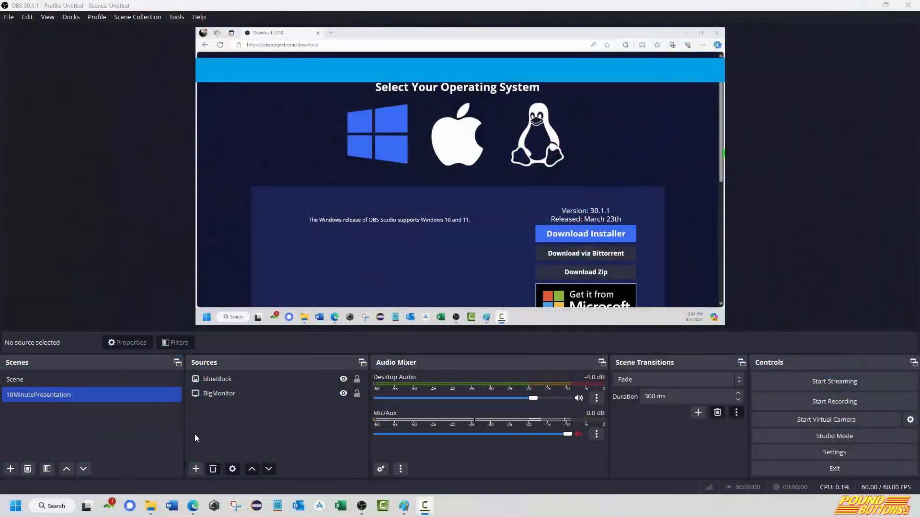
In OBS, create a new Text (GDI+) source named scroll in the 10MinutePresentation scene.
click(196, 469)
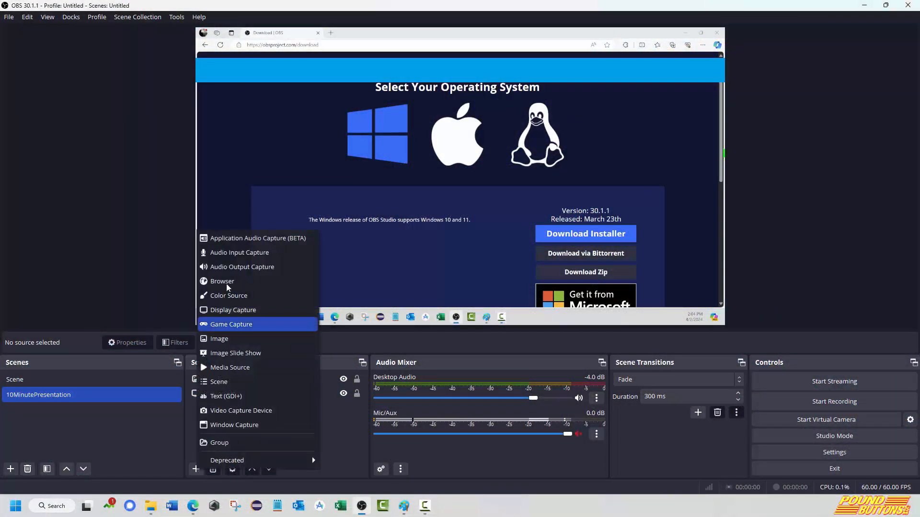
click(227, 397)
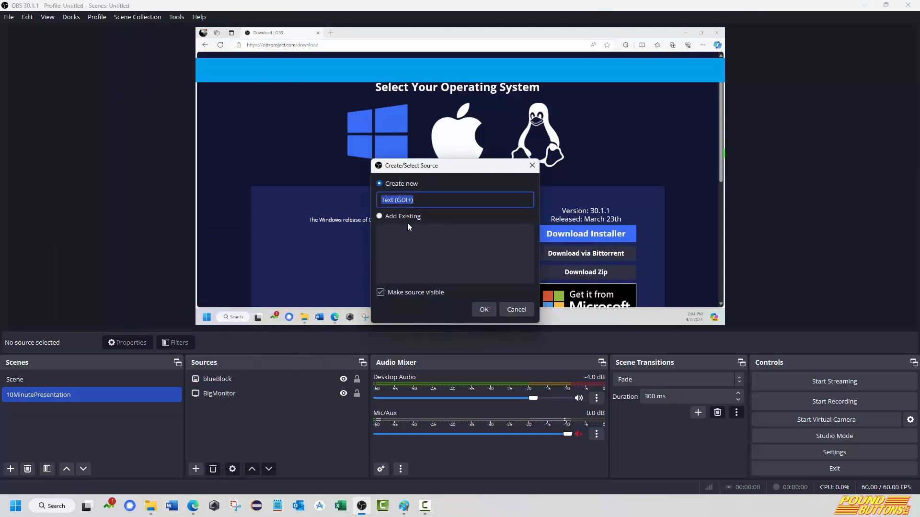
text(scroll)
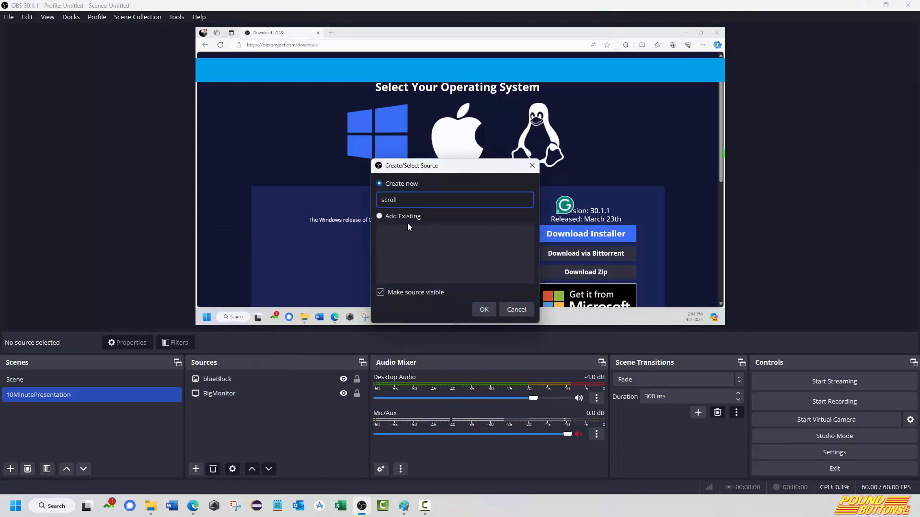
click(484, 310)
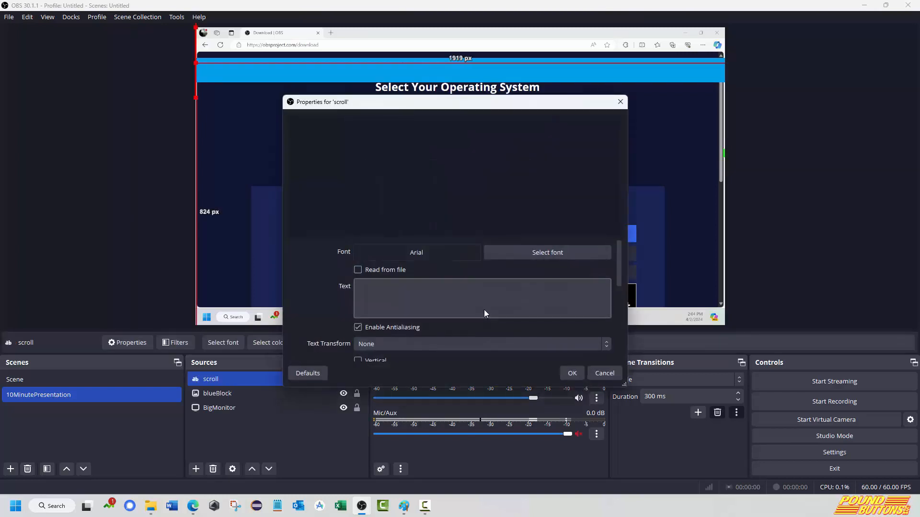
Make the scroll source read its text from the file scrollBar.txt on the Desktop.
click(371, 291)
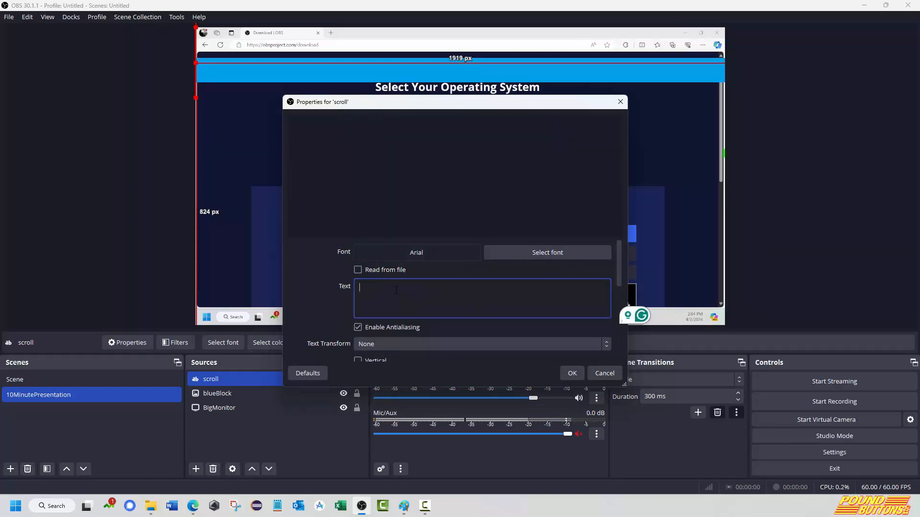
click(358, 271)
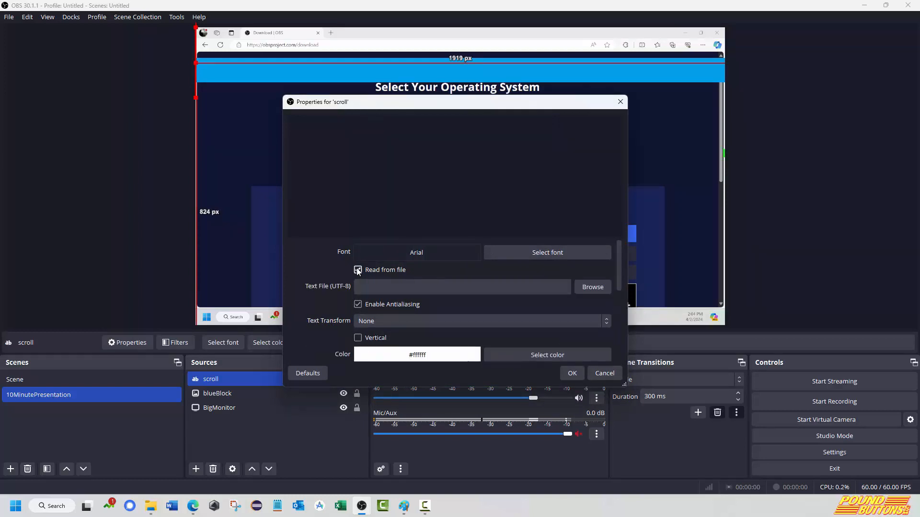
click(588, 287)
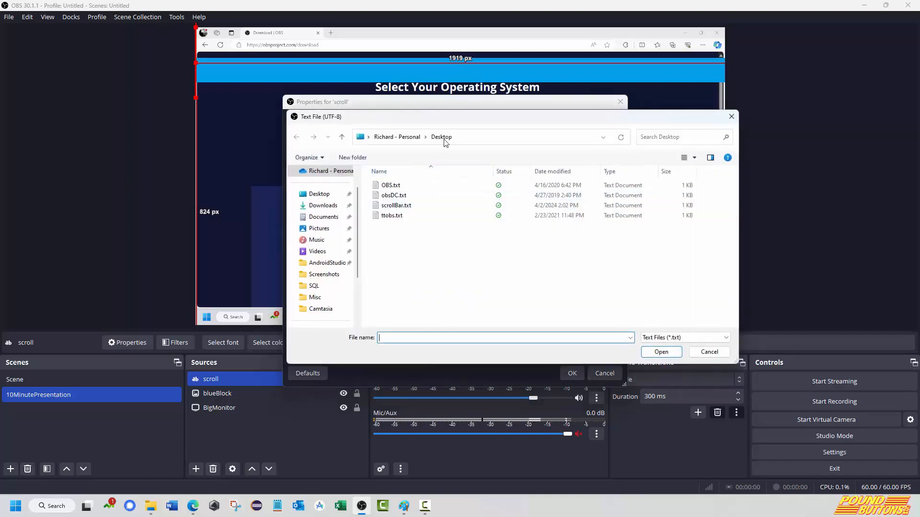
double_click(391, 207)
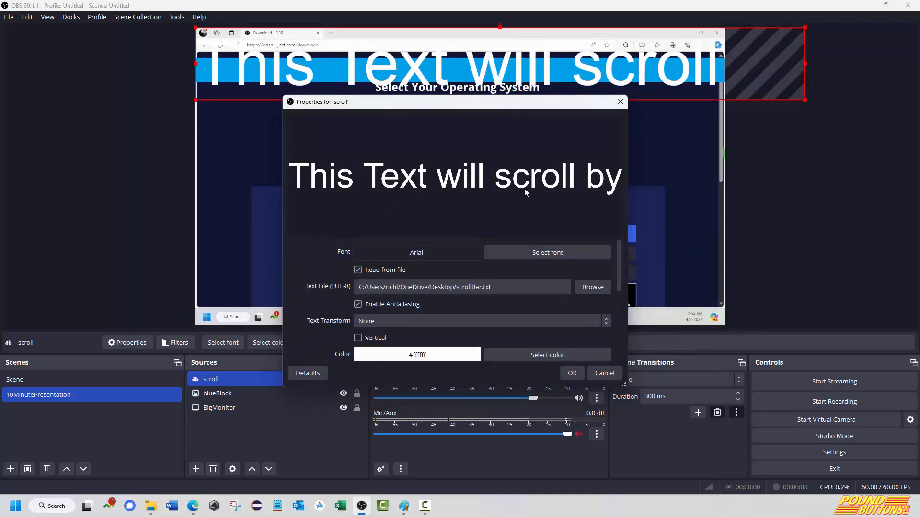
Set the scroll source's font to Arial Bold at size 72.
click(542, 254)
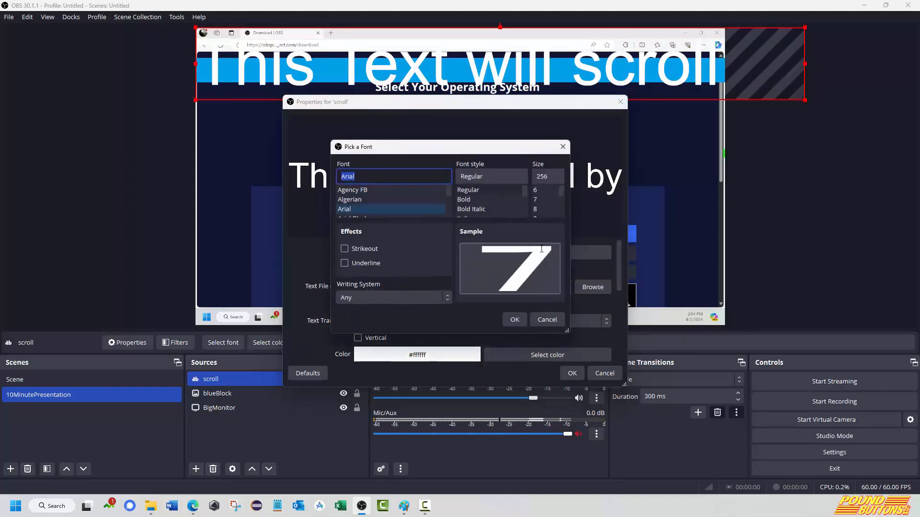
double_click(546, 176)
text(7)
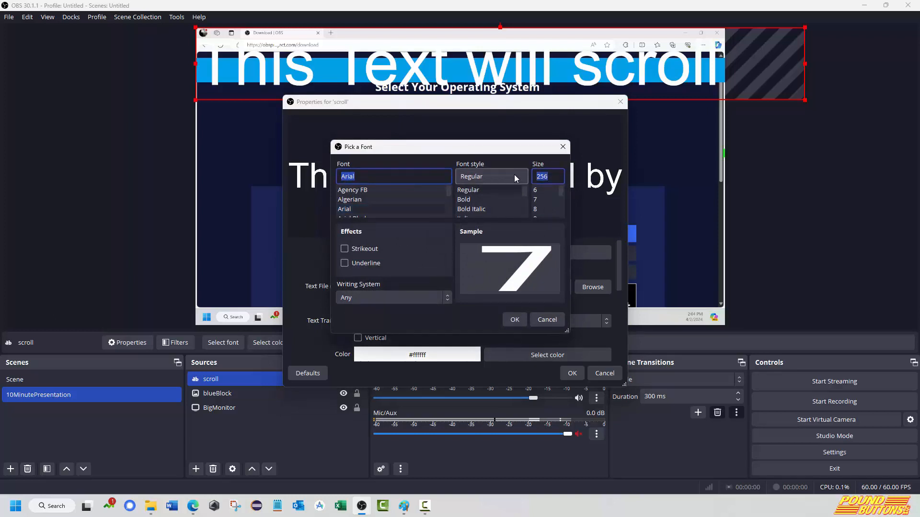
text(2)
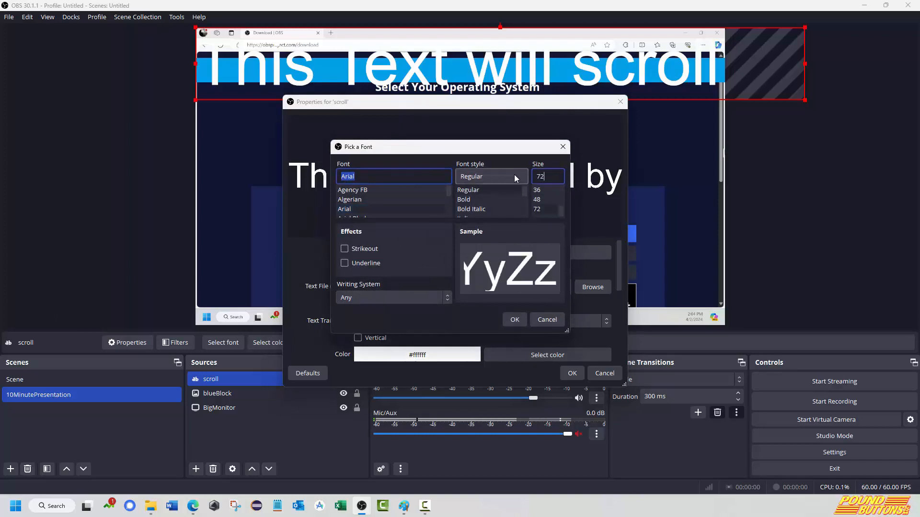
click(484, 199)
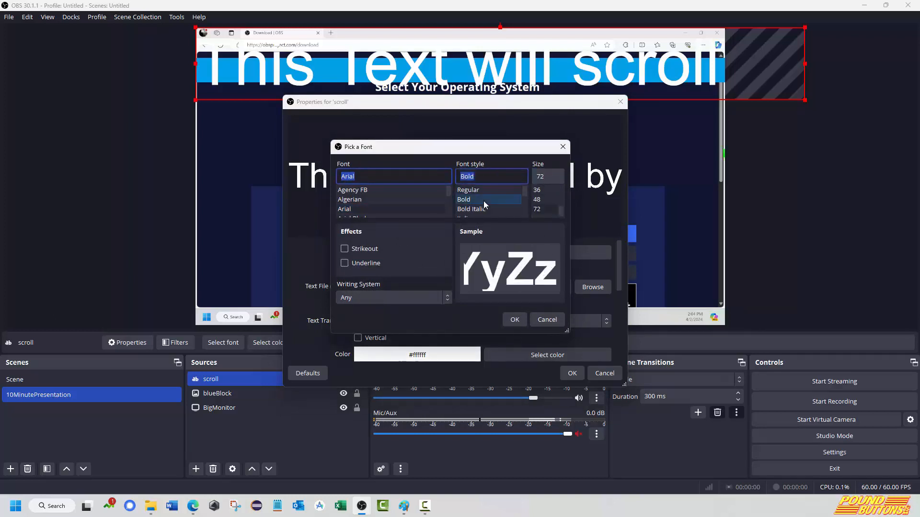
click(523, 321)
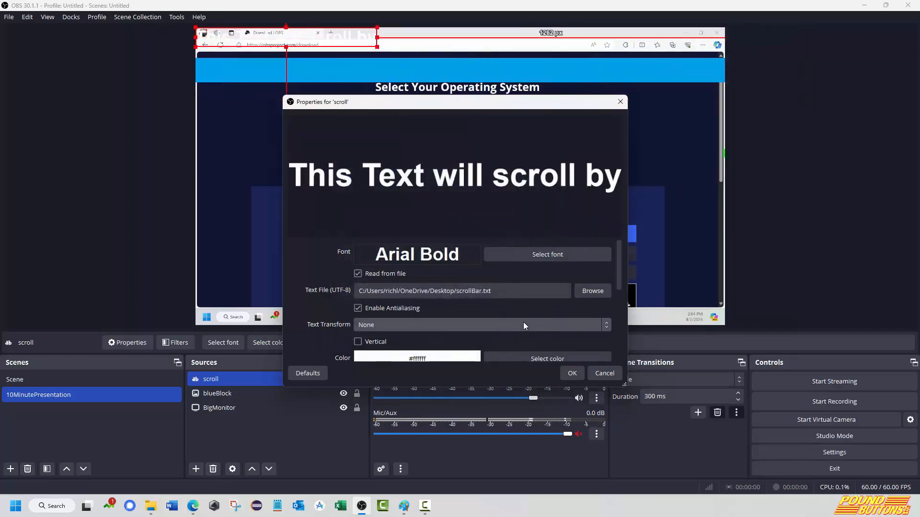
Change the scroll text's color to dark blue #00007f.
click(517, 356)
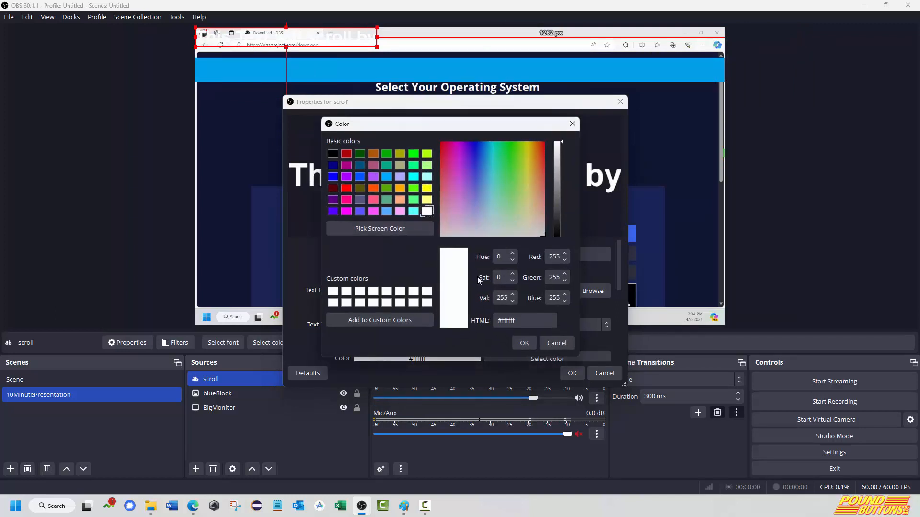
click(333, 165)
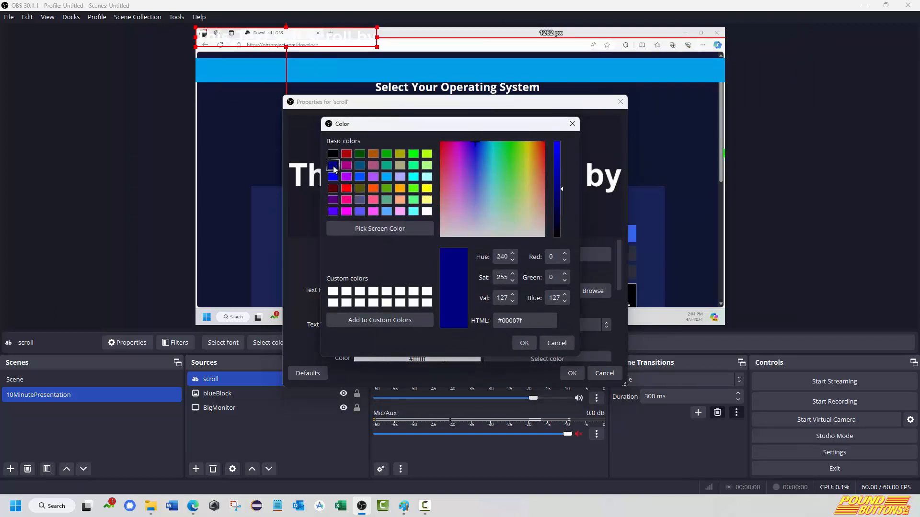
click(527, 343)
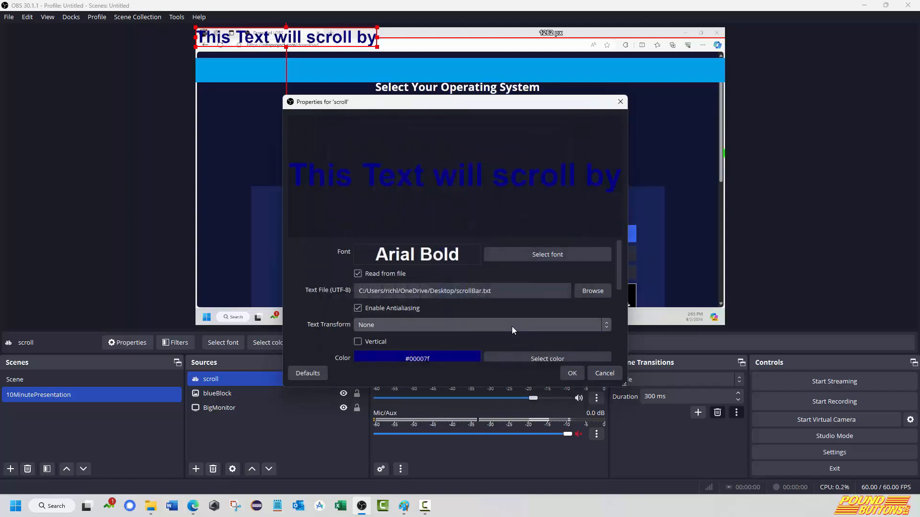
Apply the Uppercase text transform, accept the properties, and move the scroll text onto the blue band near its left end.
click(511, 330)
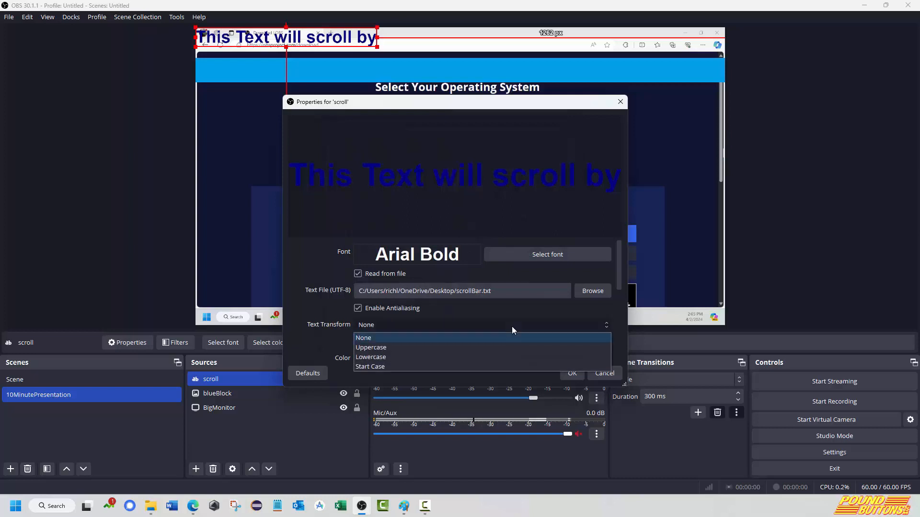
click(385, 348)
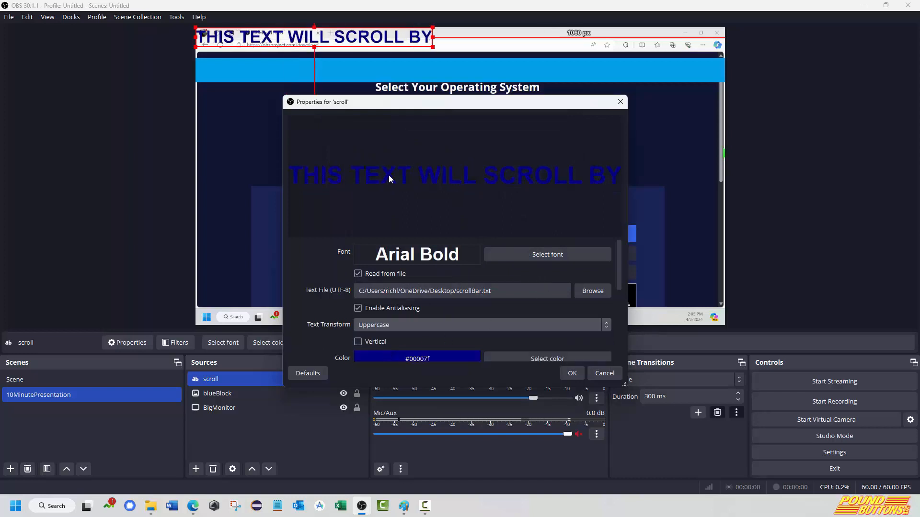
click(575, 380)
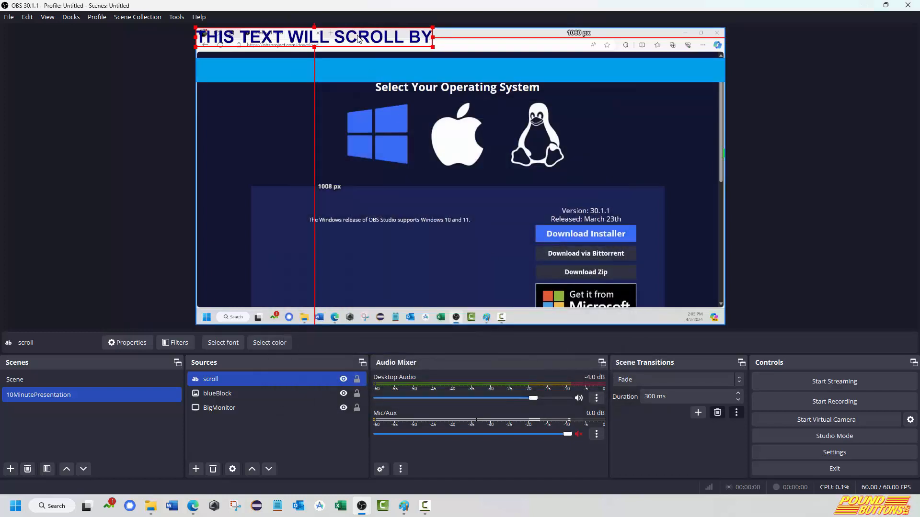
drag(358, 39, 363, 69)
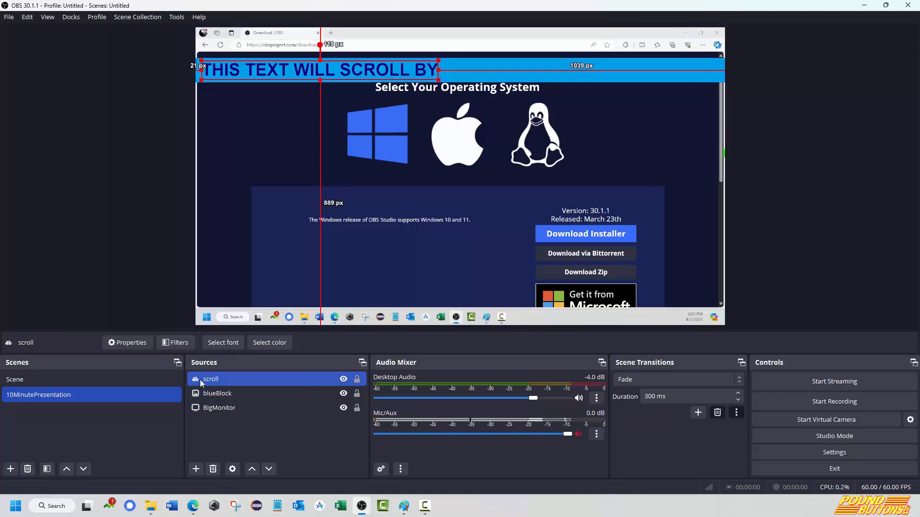
Add a Scroll effect filter to the scroll text source.
click(182, 342)
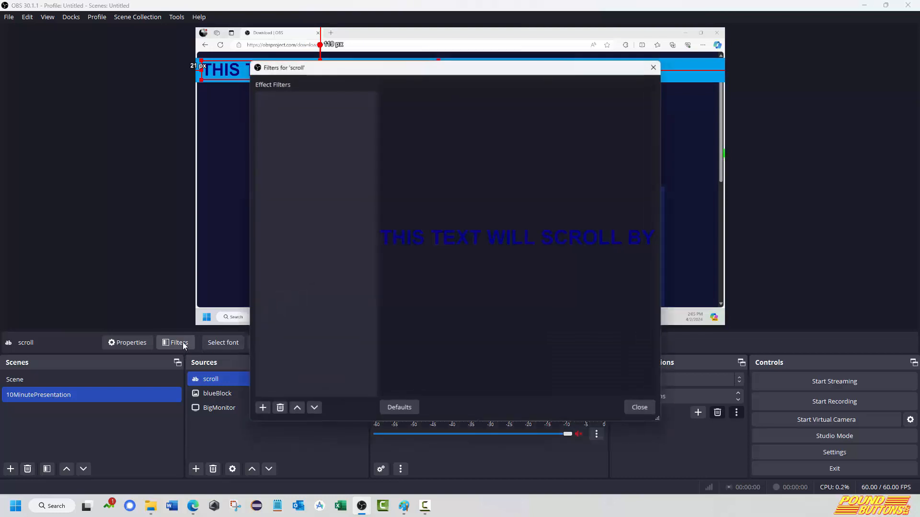
click(261, 408)
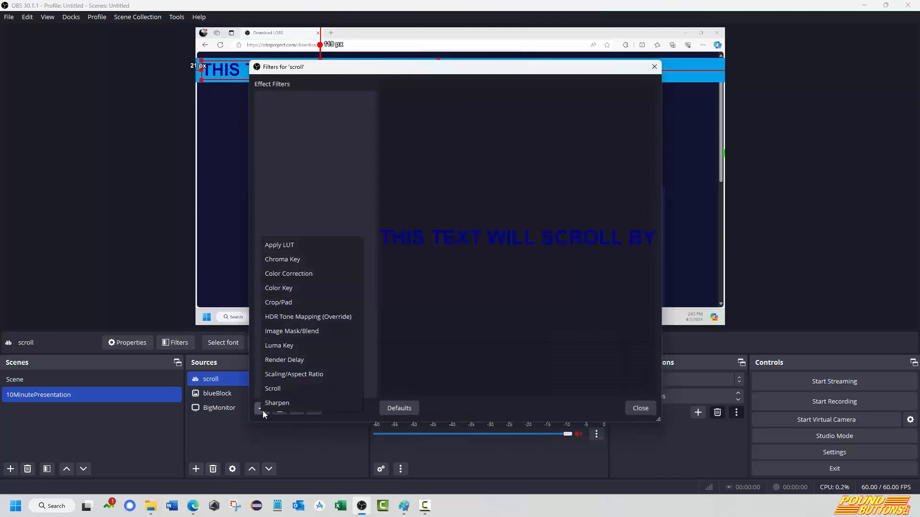
click(277, 389)
Try out vertical scrolling in the Scroll filter, then reset the vertical speed to 0.
click(429, 258)
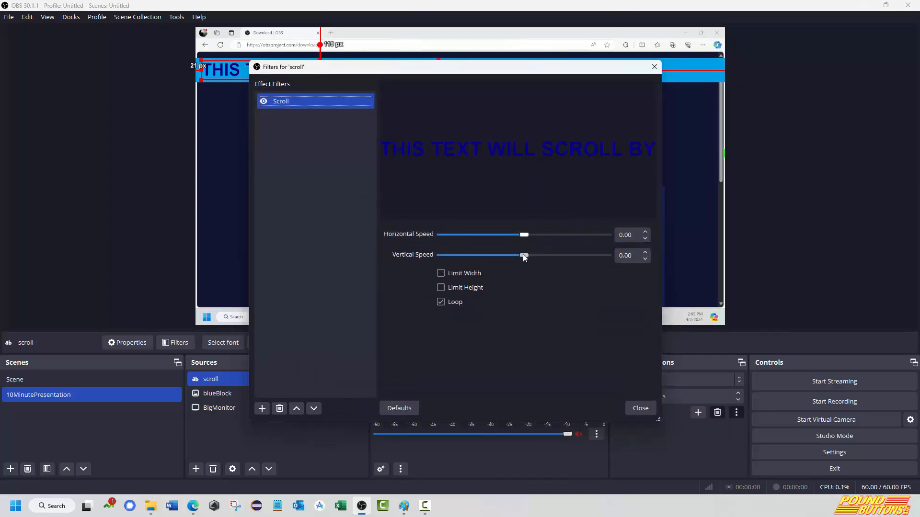
drag(531, 257, 548, 257)
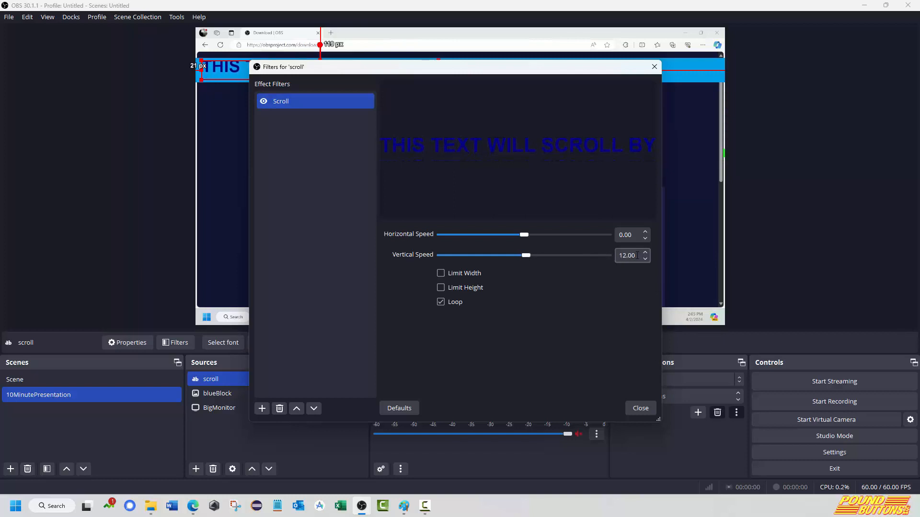
text(0)
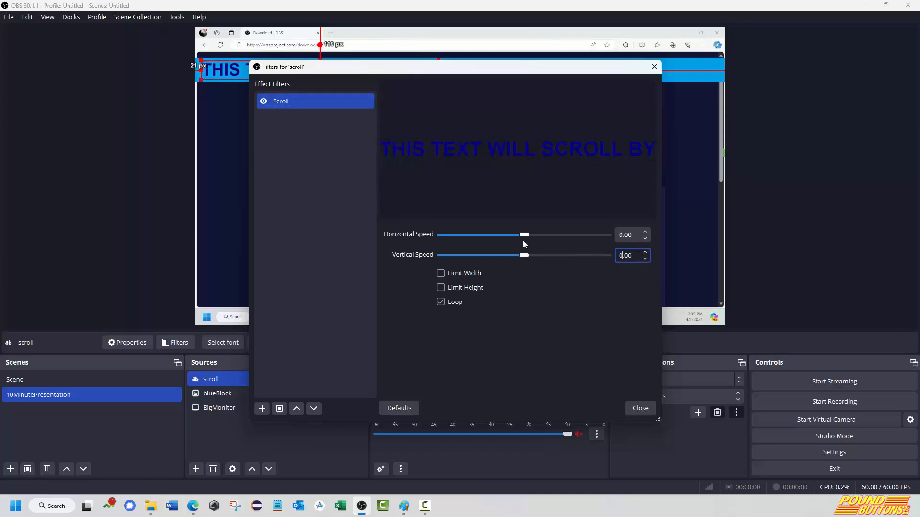
Set the Scroll filter's horizontal speed to about 289 and limit its width to 1000.
drag(525, 235, 572, 234)
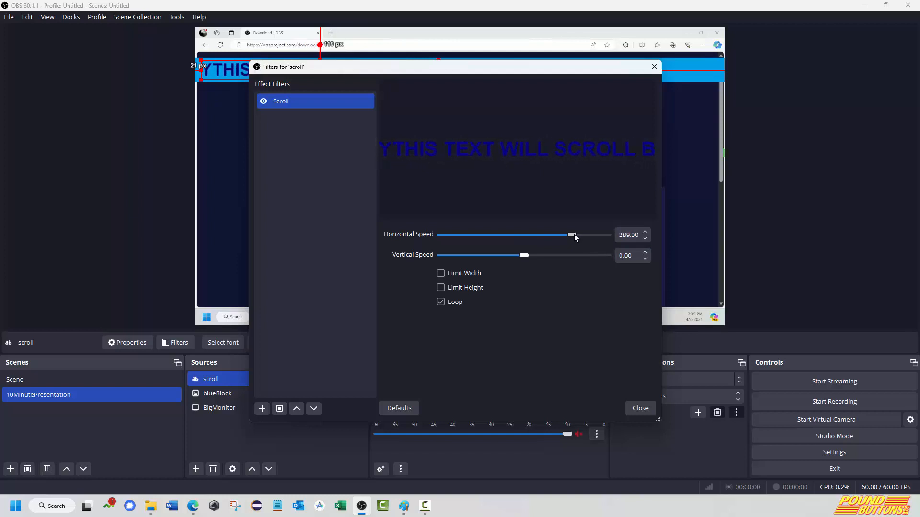
click(441, 273)
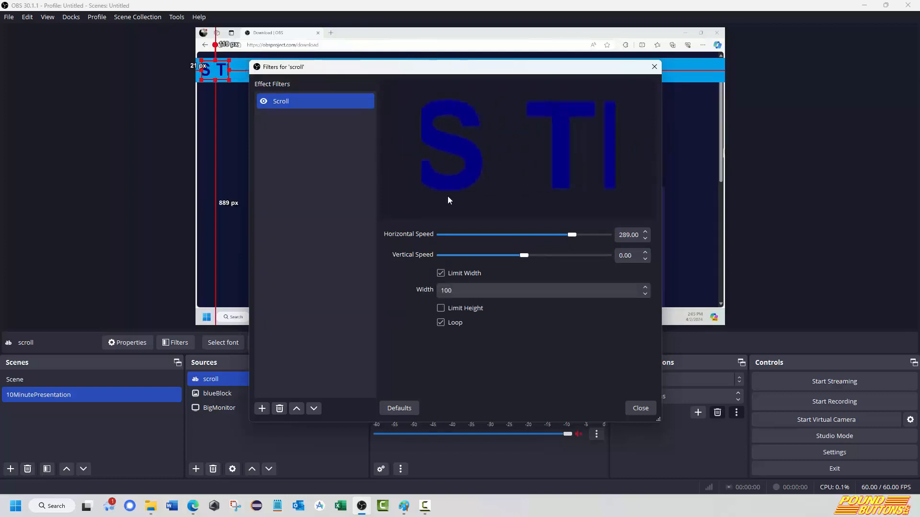
key(Tab)
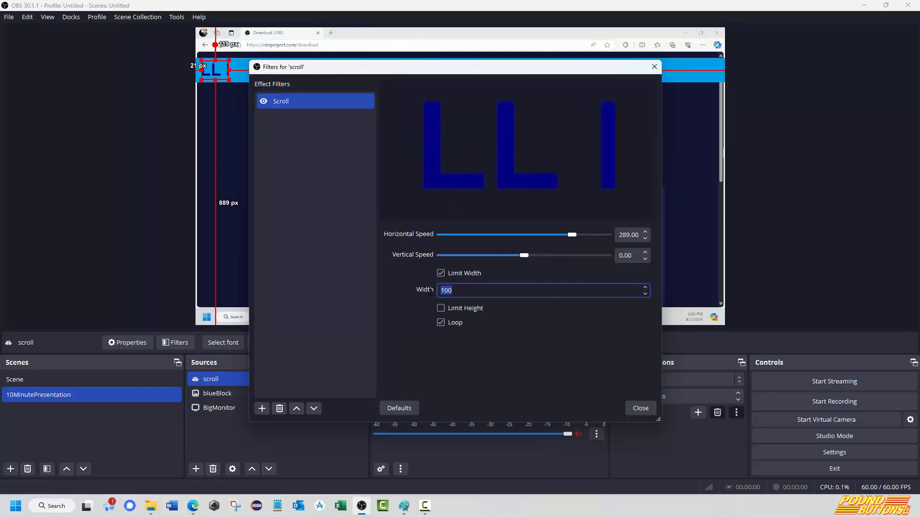
text(1000)
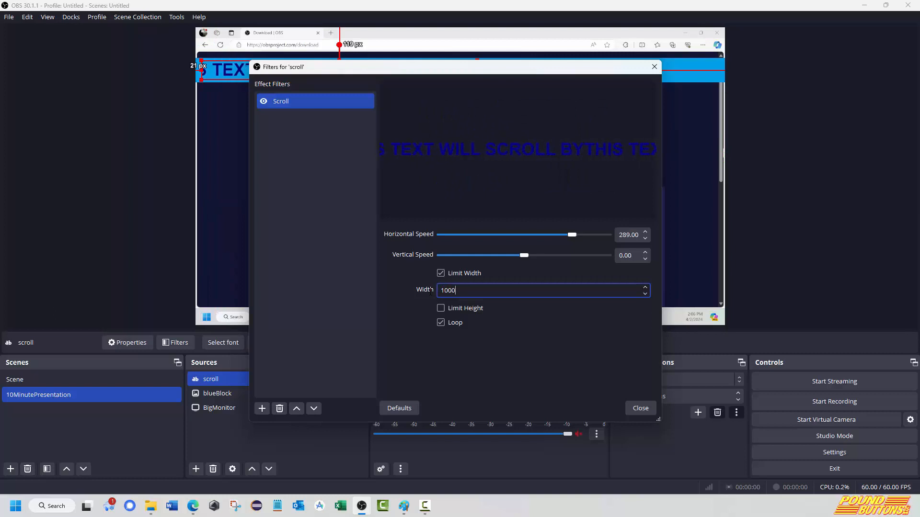
Move the scroll text to the scene's left edge and shorten the blueBlock banner so it ends with the text.
click(646, 407)
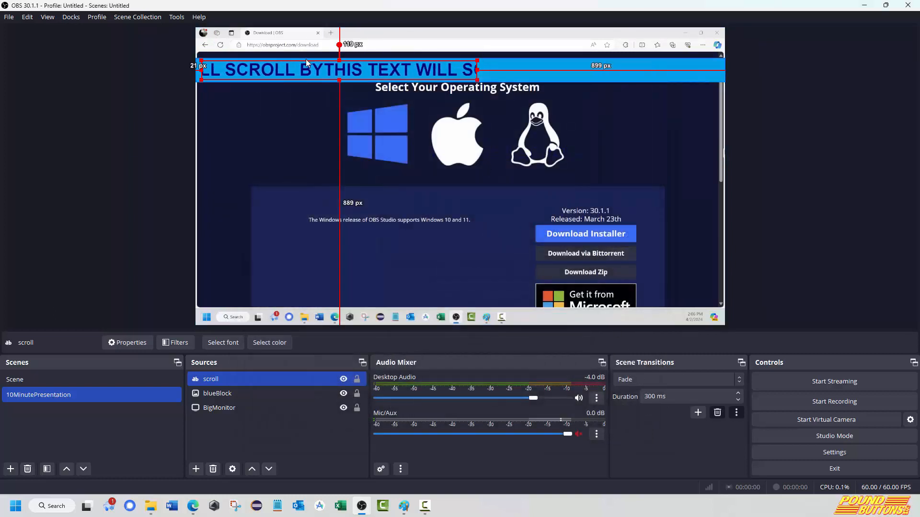
drag(320, 74, 297, 75)
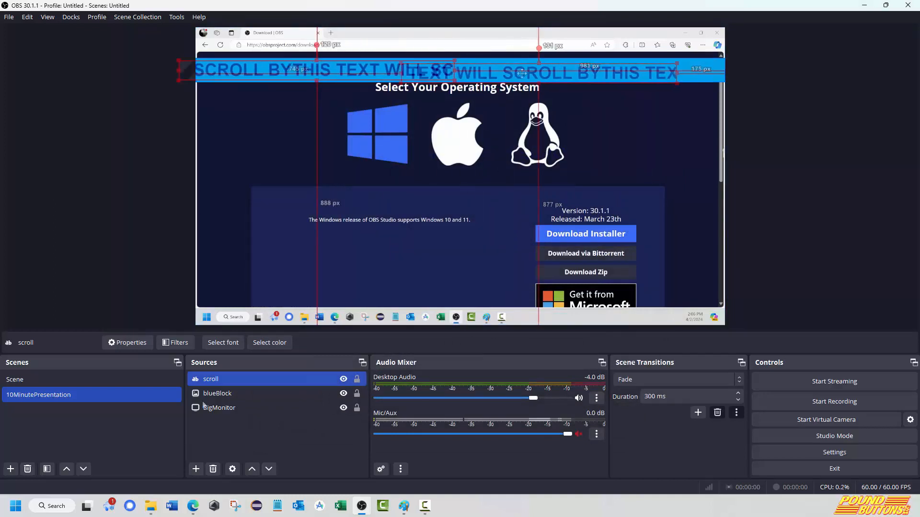
click(229, 392)
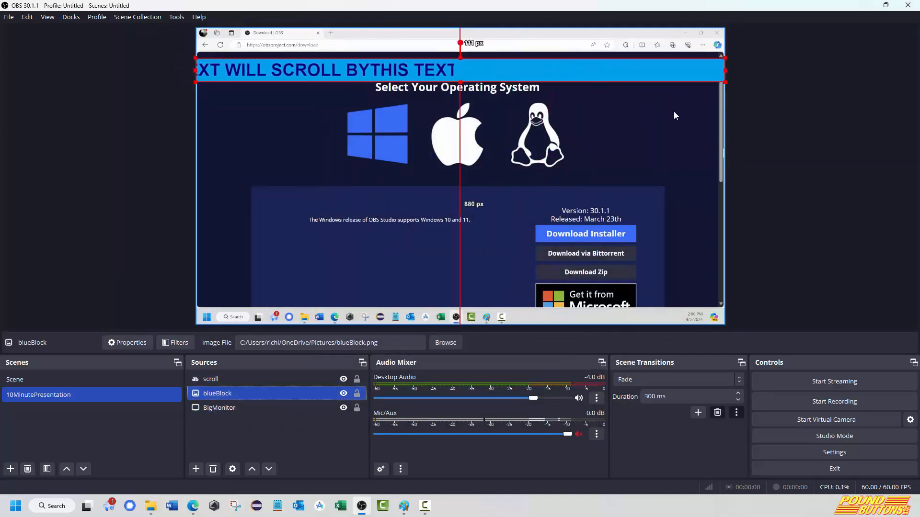
drag(725, 70, 447, 78)
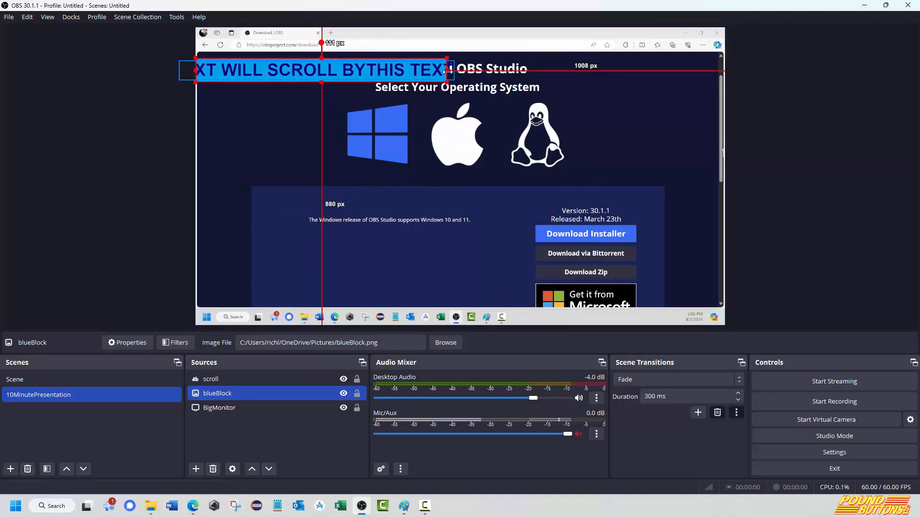
drag(448, 70, 456, 74)
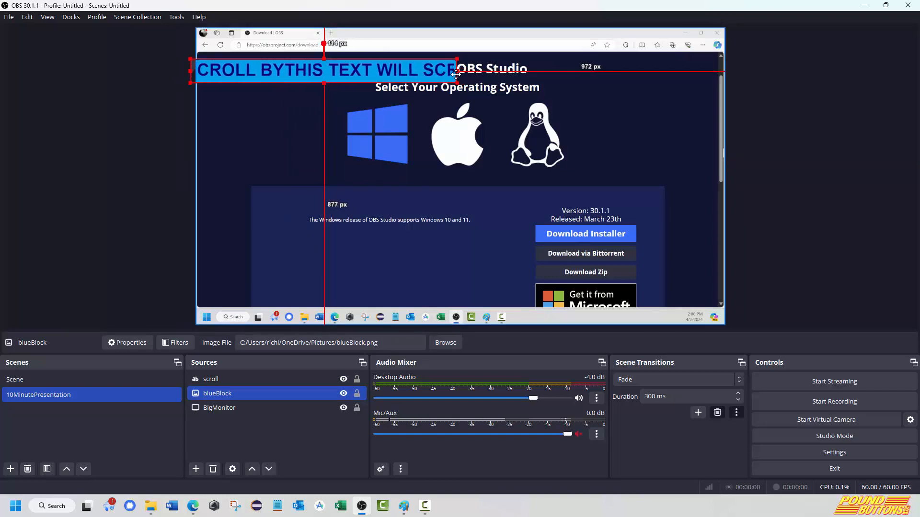
Set the horizontal speed of the scroll source's Scroll filter to about 136.
click(252, 378)
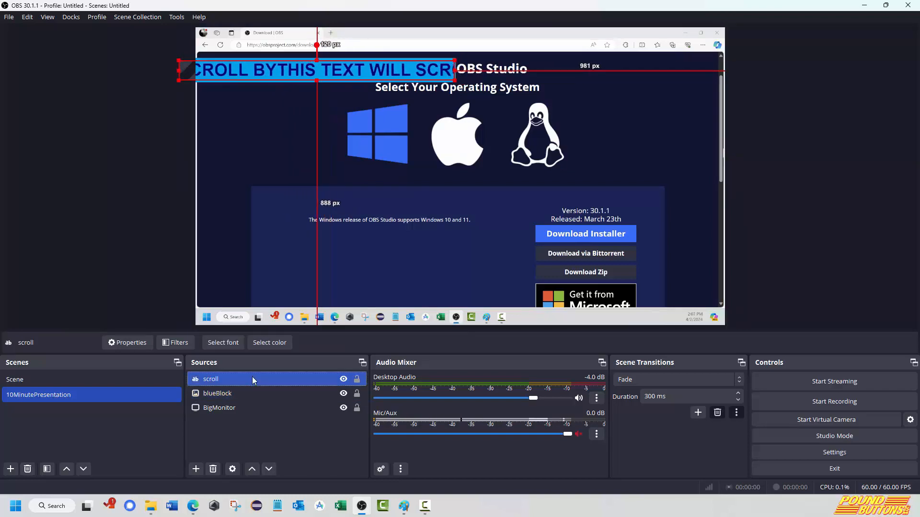
click(176, 342)
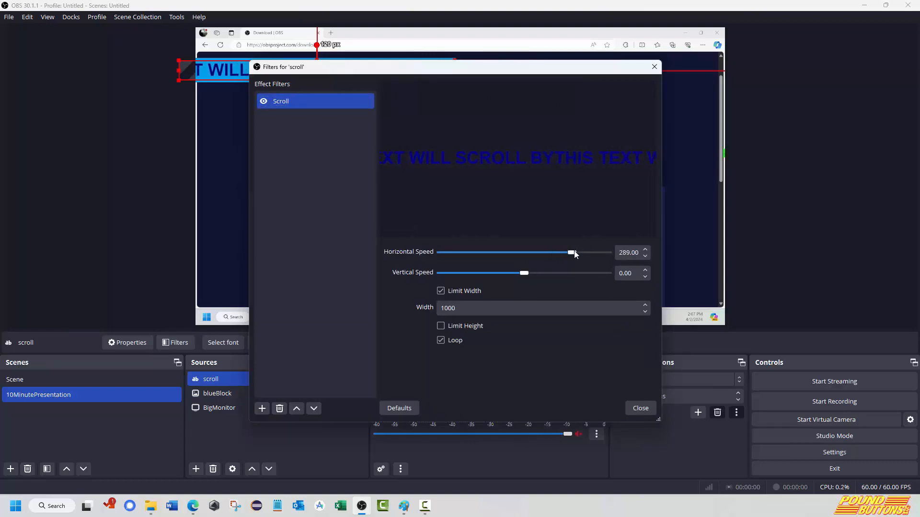
drag(552, 253, 546, 252)
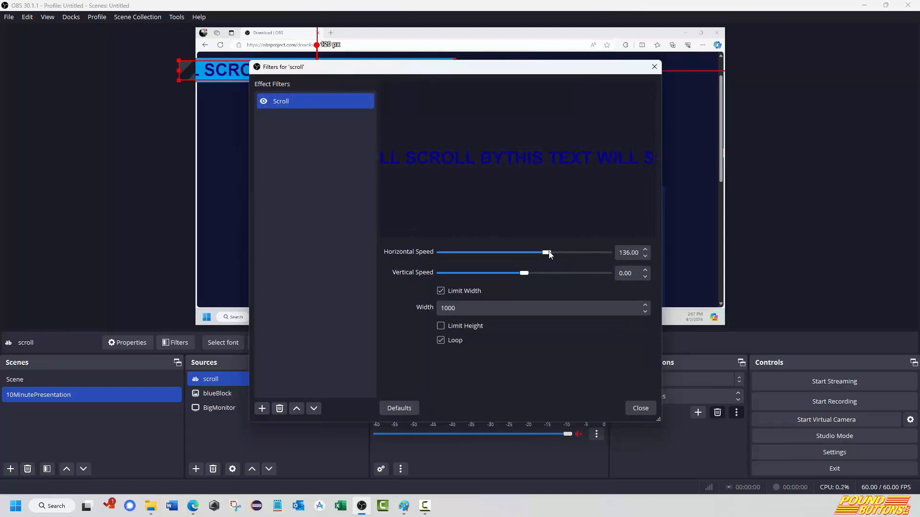
click(634, 409)
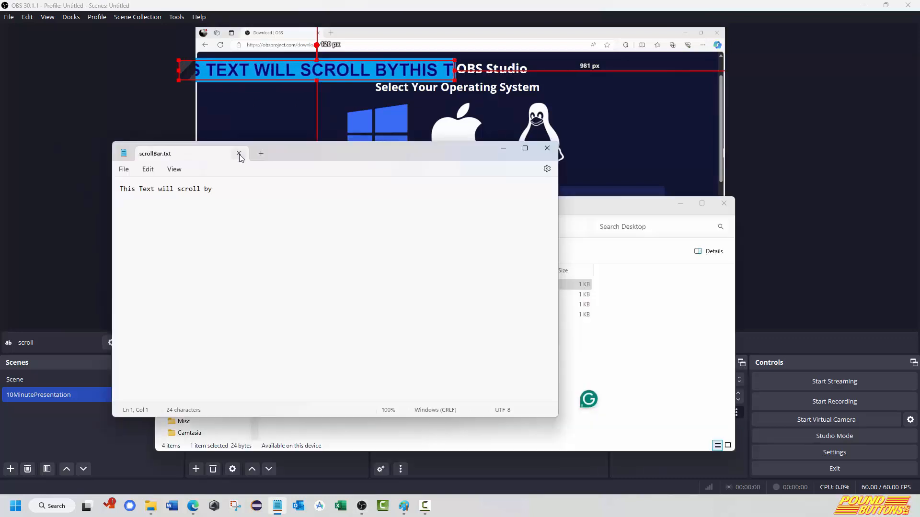
In Notepad, put a spaced dash before and after the sentence in scrollBar.txt, save it, and return to OBS.
click(303, 250)
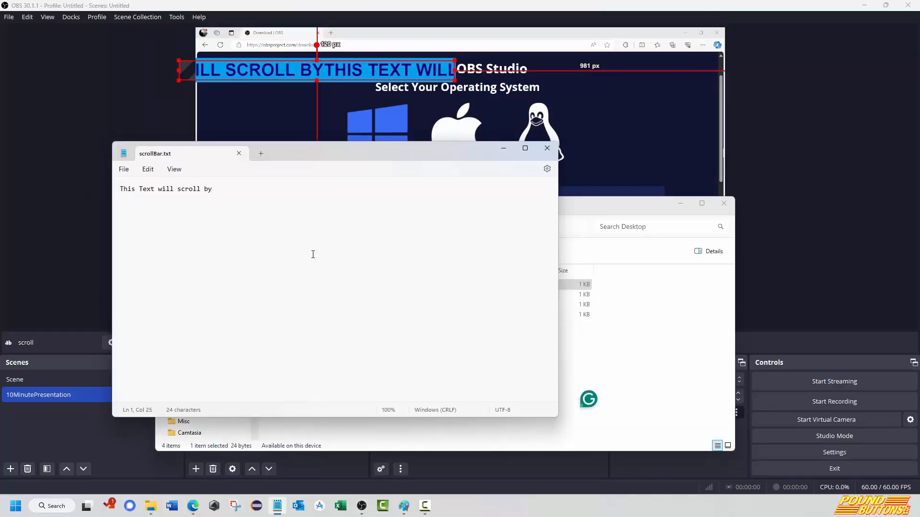
click(121, 188)
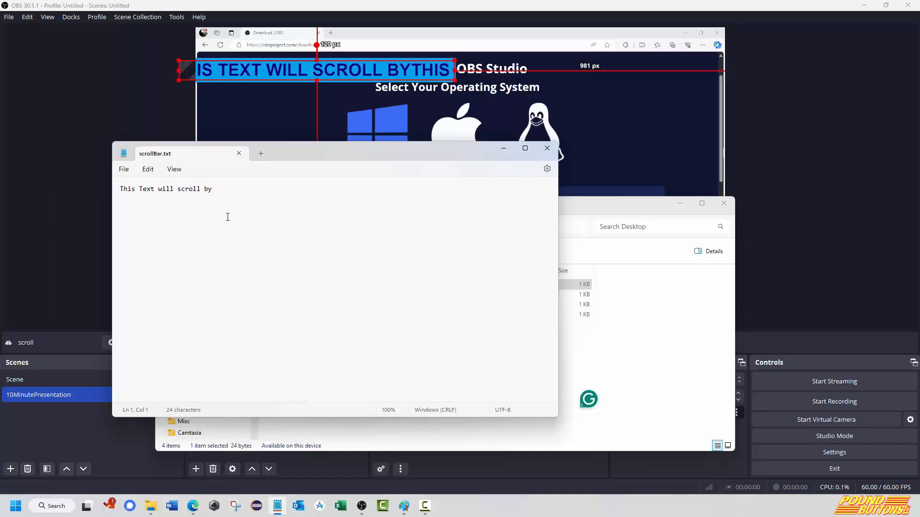
text(-)
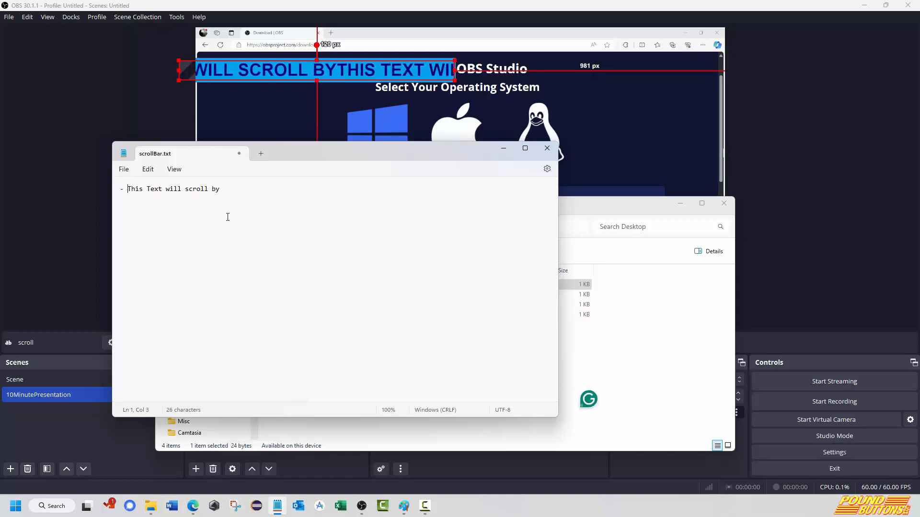
click(242, 188)
text(-)
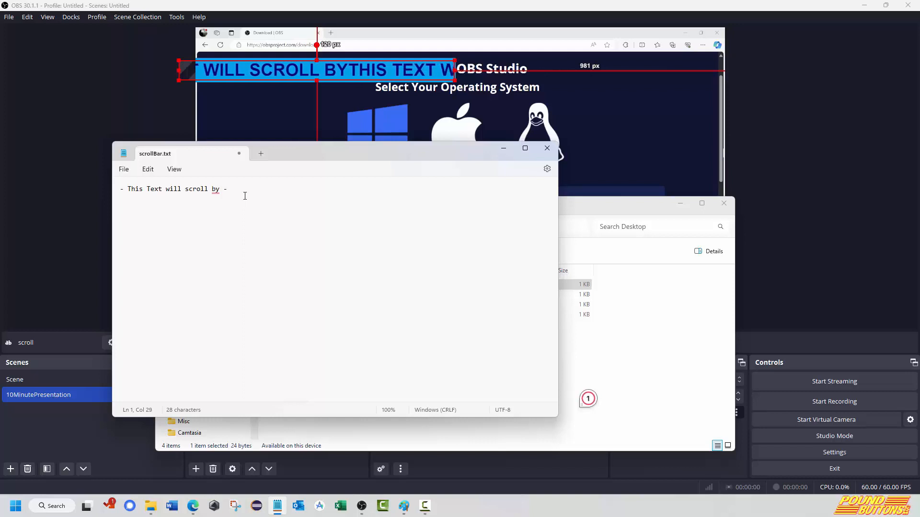
key(ctrl+s)
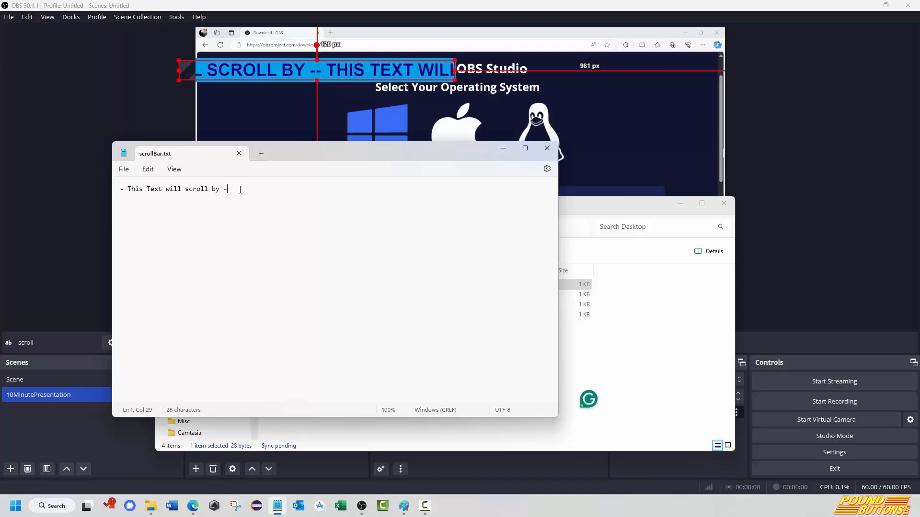
click(106, 194)
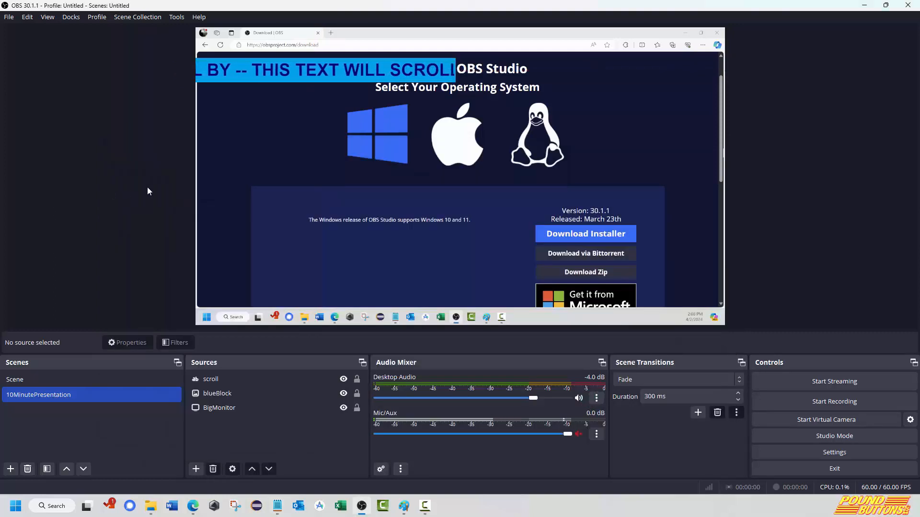
In Notepad, duplicate the scrollBar.txt text on the same line, replace the second sentence with "10 Minute Presentation", and save the file.
click(278, 507)
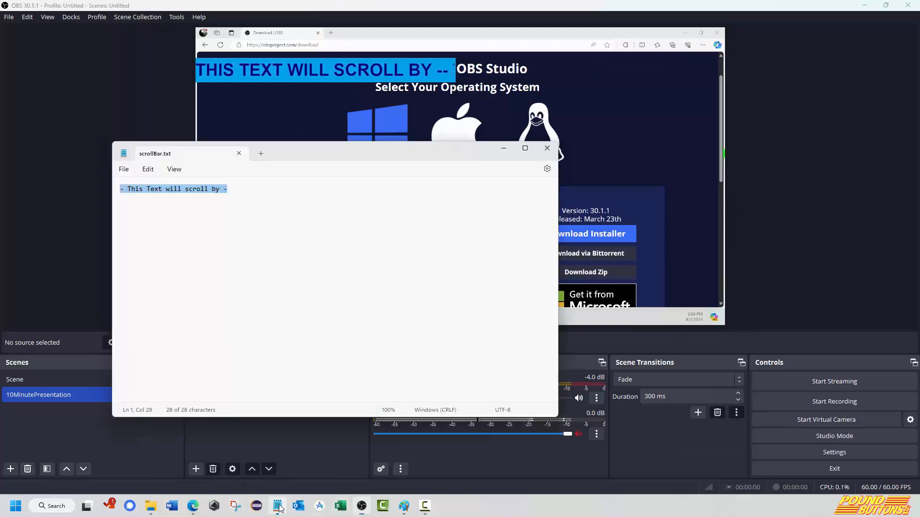
click(249, 193)
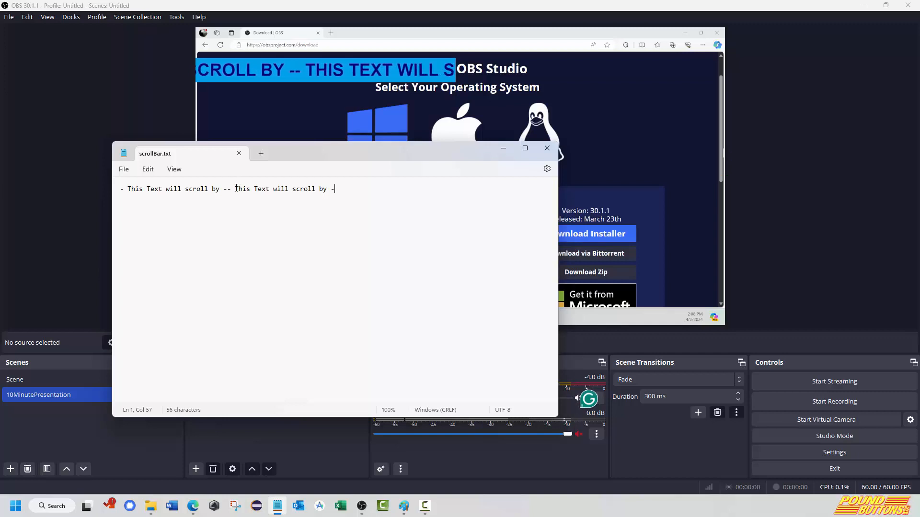
drag(236, 189, 328, 189)
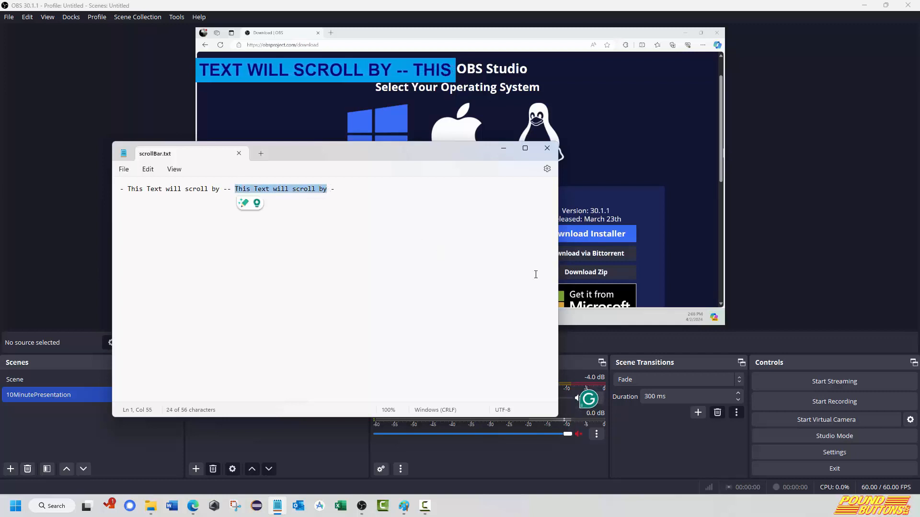
text(10 Minut)
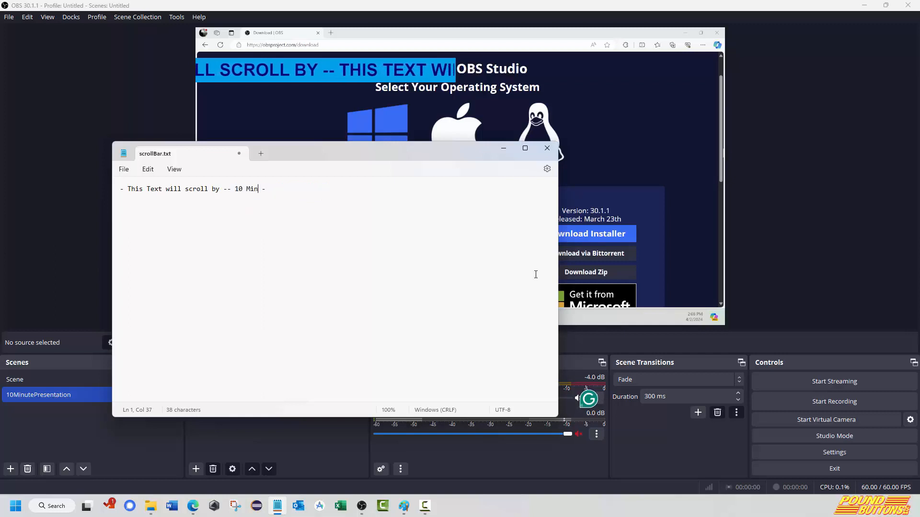
text(e)
text( Presn)
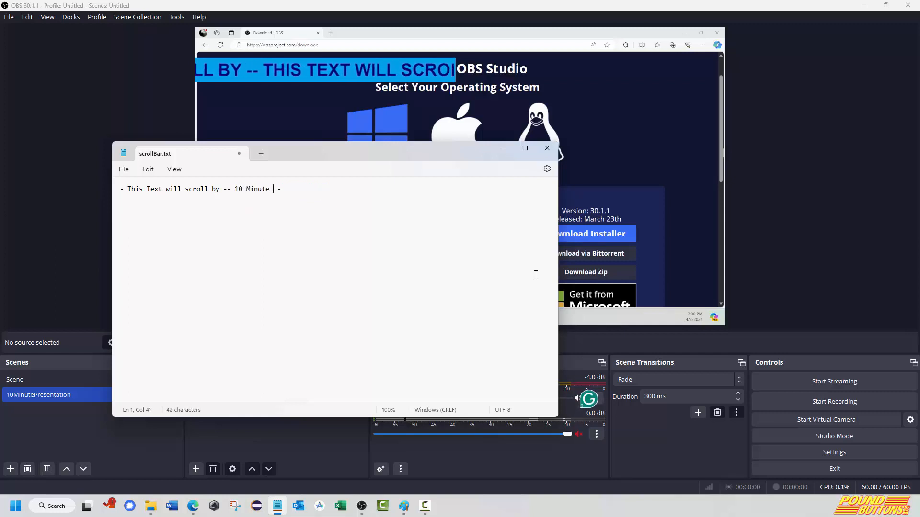
key(BackSpace)
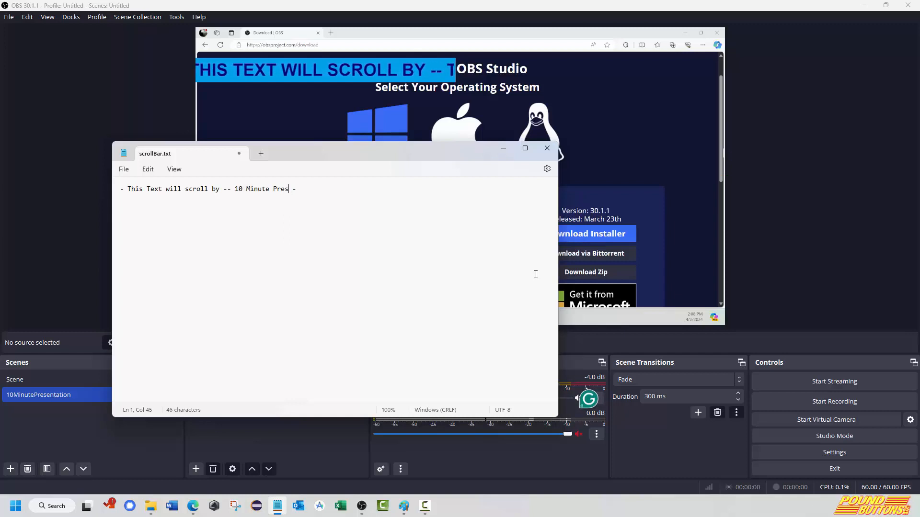
text(entation)
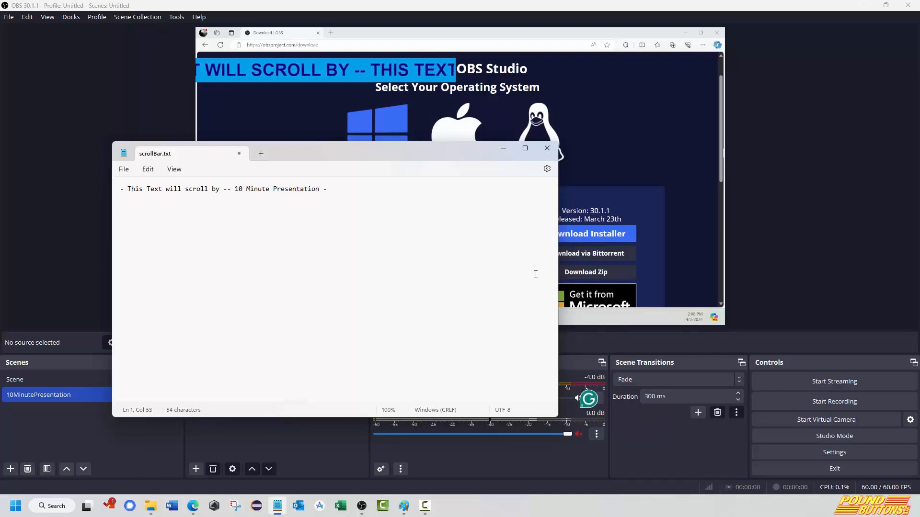
key(ctrl+s)
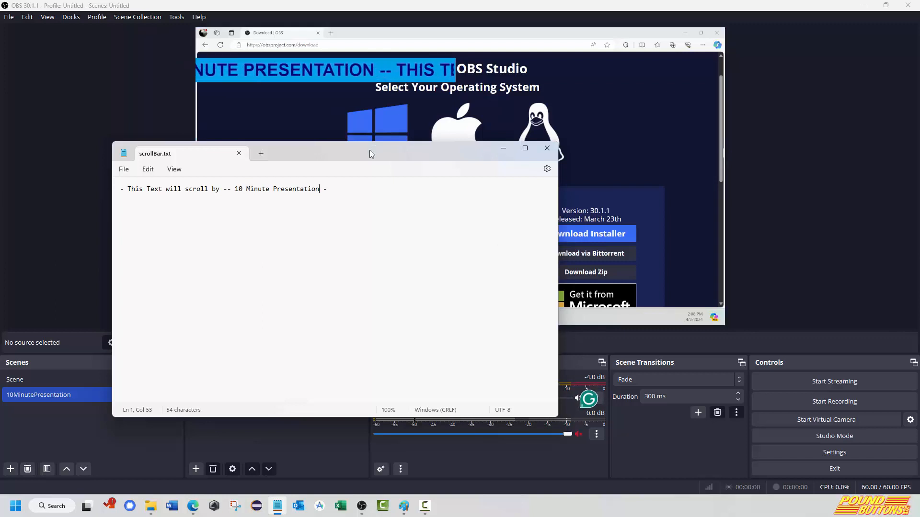
Move the Notepad window aside and set the Desktop Audio level in OBS to about -16.7 dB.
drag(370, 150, 323, 200)
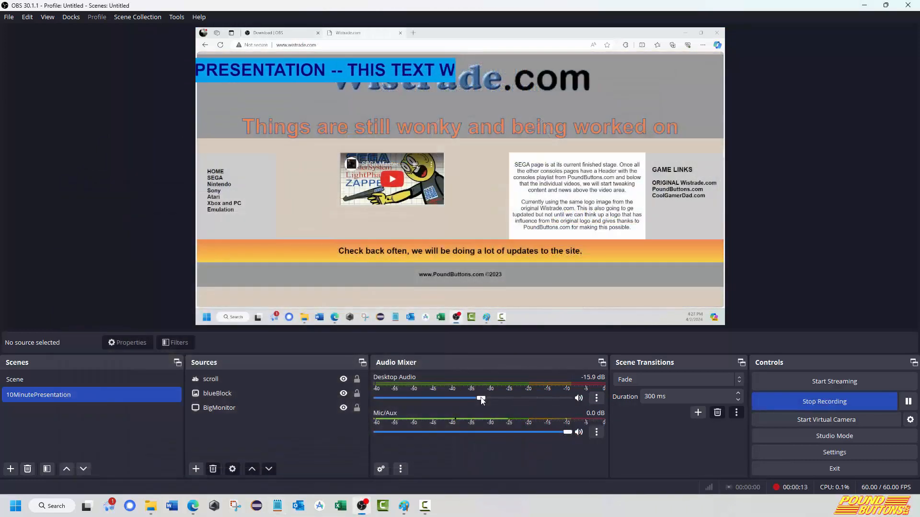
drag(481, 401, 479, 401)
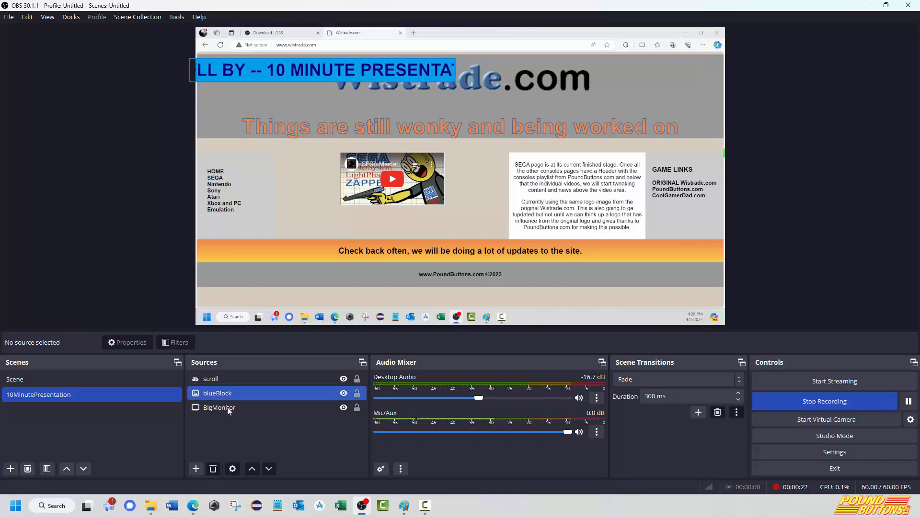
Add a Video Capture Device source named webCam that uses the HD Pro Webcam C920 device.
click(196, 469)
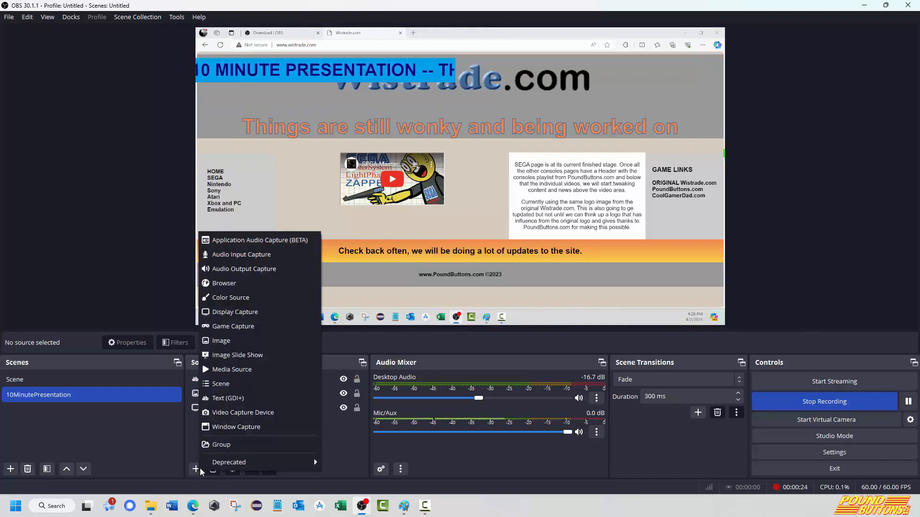
click(271, 412)
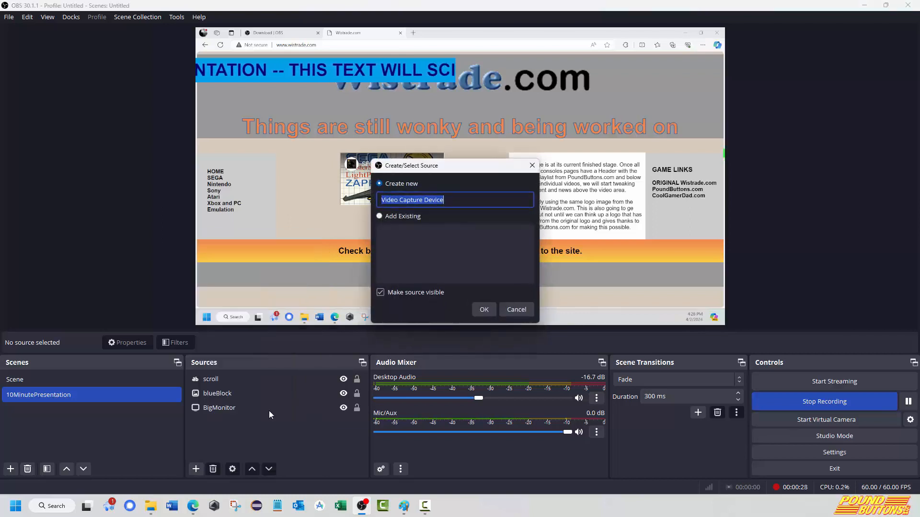
text(webCam)
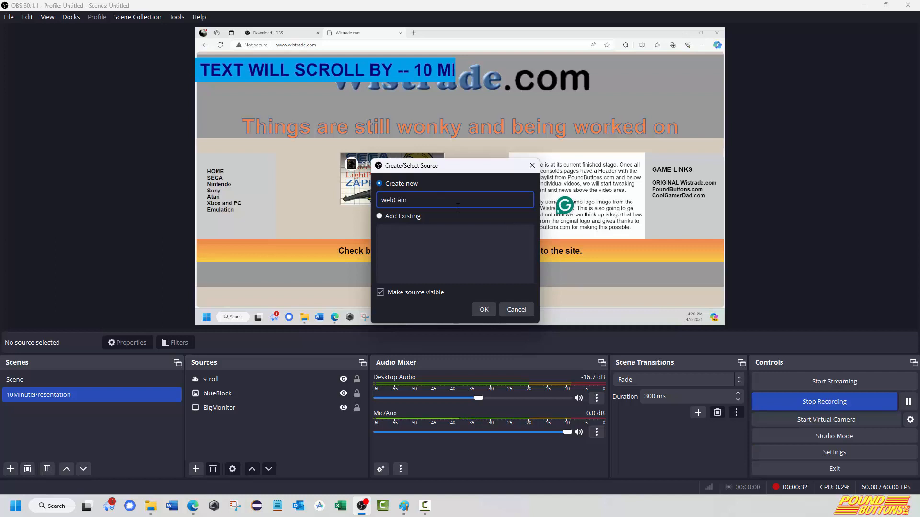
click(492, 310)
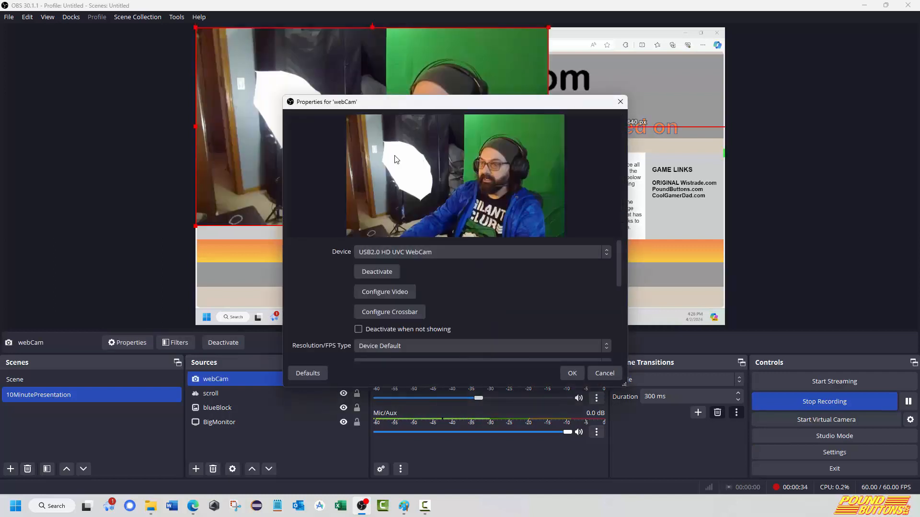
click(414, 252)
click(415, 275)
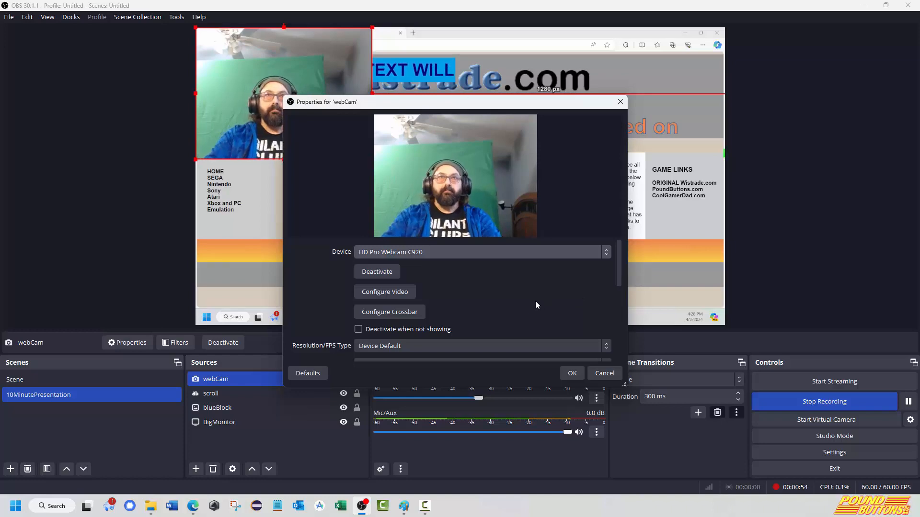
click(573, 373)
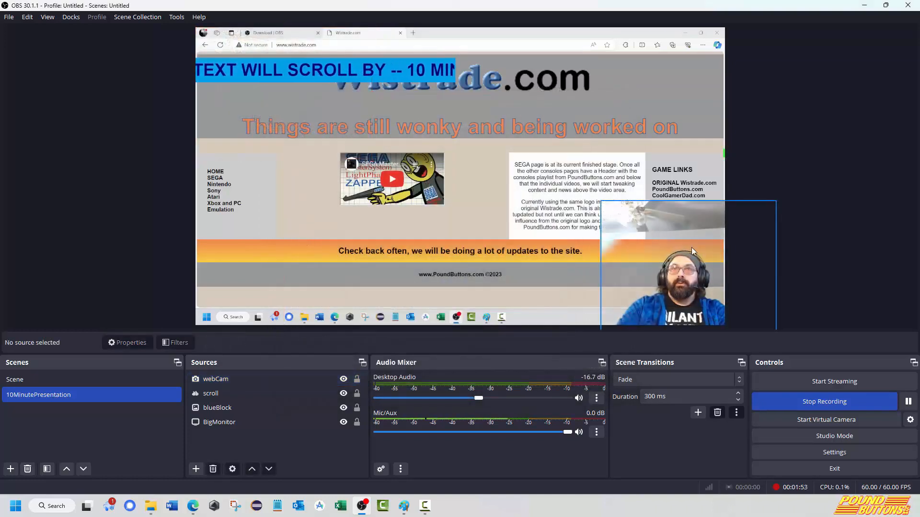
Crop the upper and left edges of the webCam source closer around the presenter.
click(223, 382)
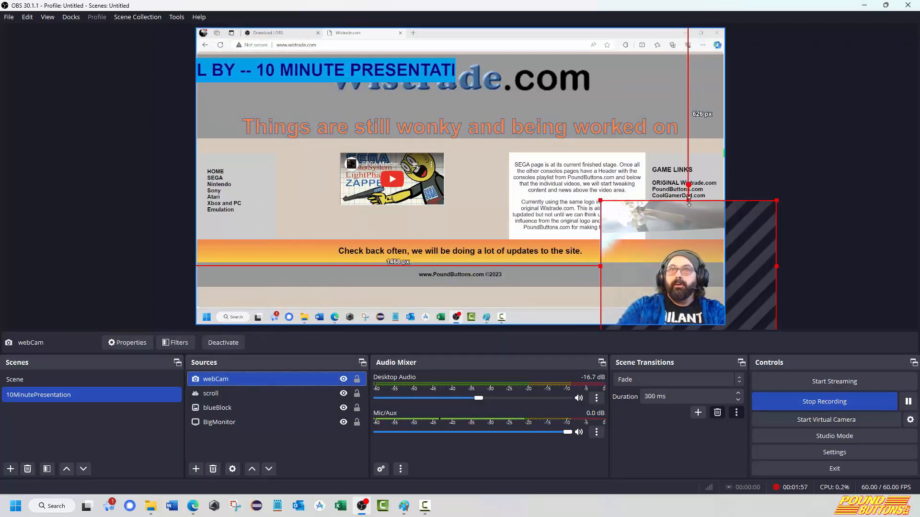
drag(689, 202, 695, 245)
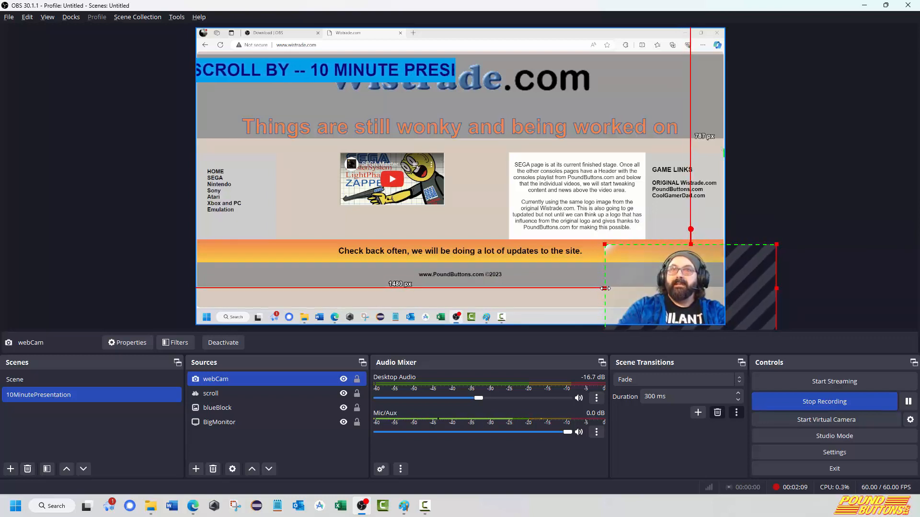
drag(609, 289, 628, 291)
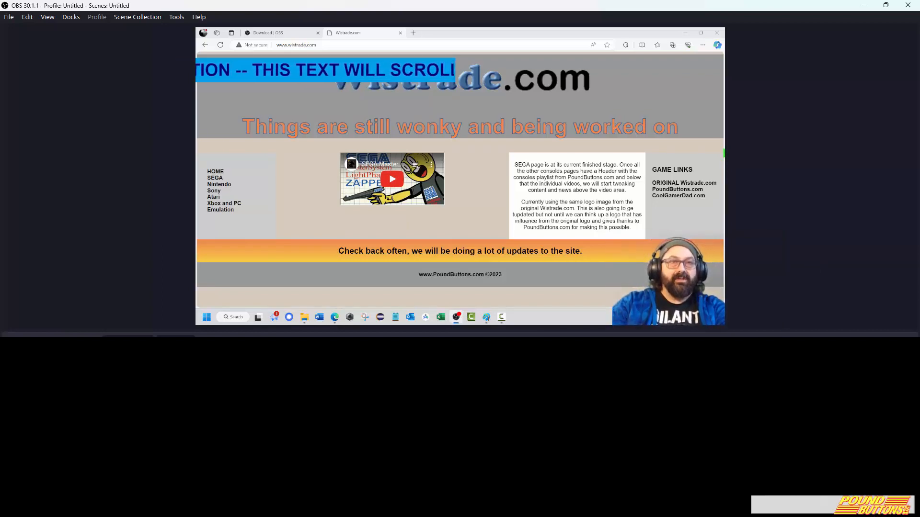
Add an Image source to the scene that reuses the existing blueBlock source.
click(199, 471)
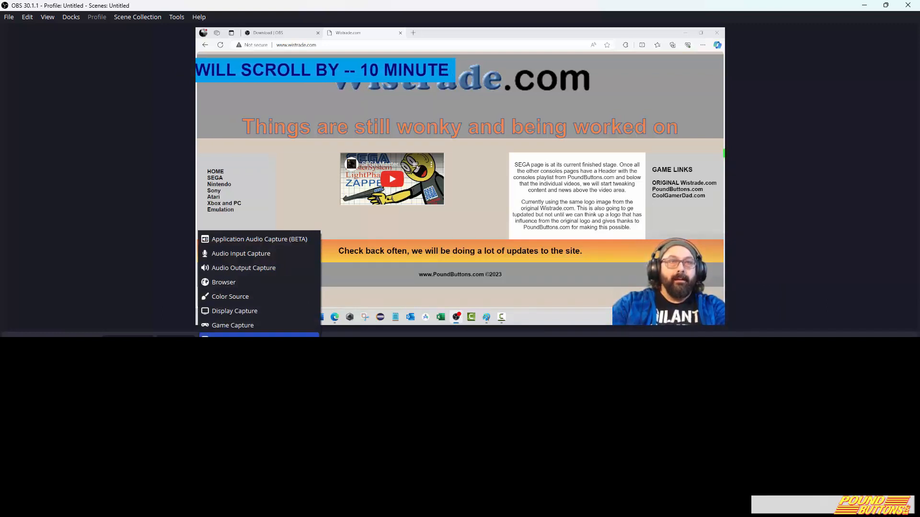
click(259, 336)
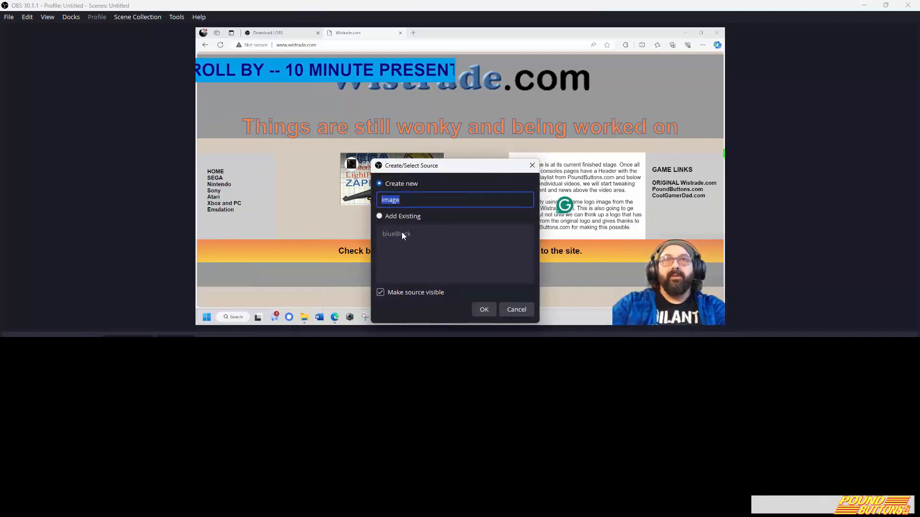
click(408, 217)
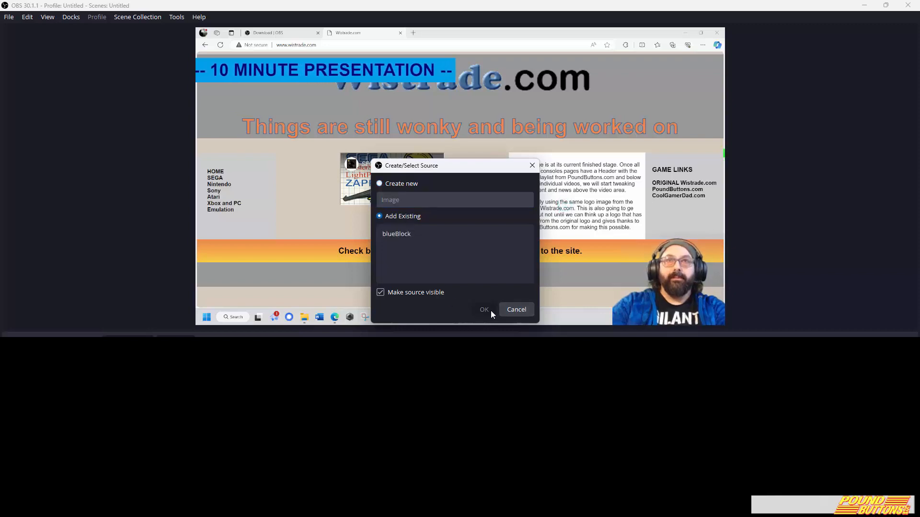
click(398, 233)
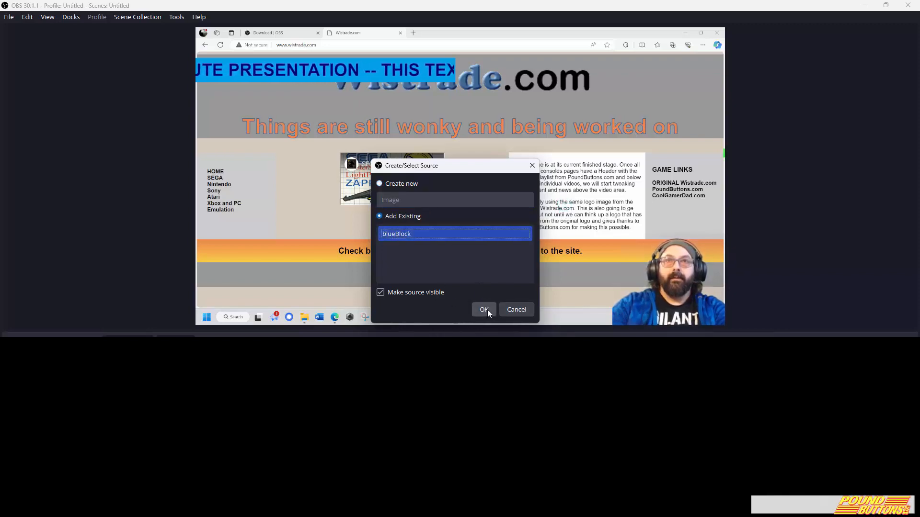
click(486, 310)
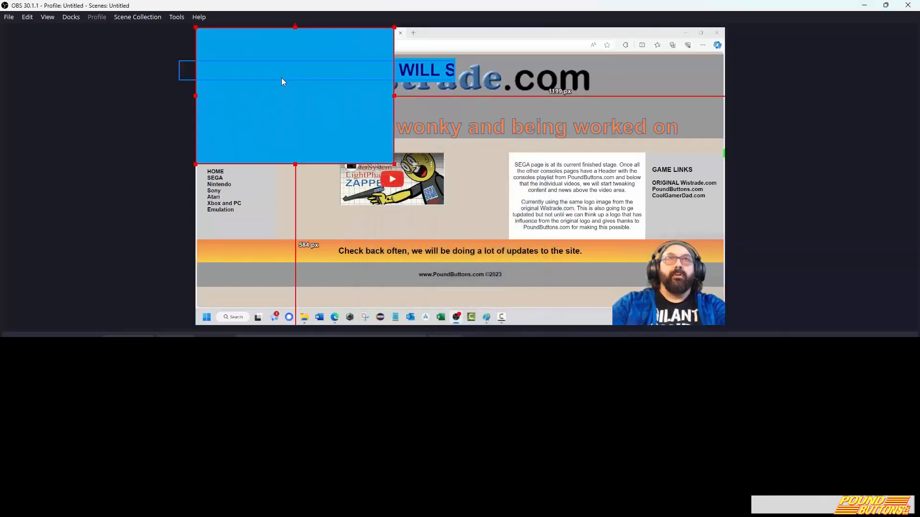
Place the new blueBlock directly below webCam in the source order and align its upper-left corner with the webcam image.
drag(281, 77, 281, 78)
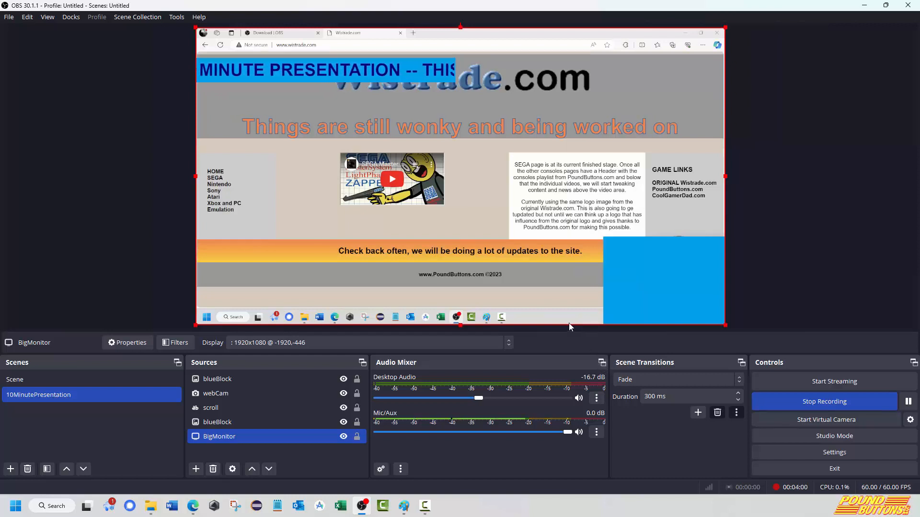
click(232, 378)
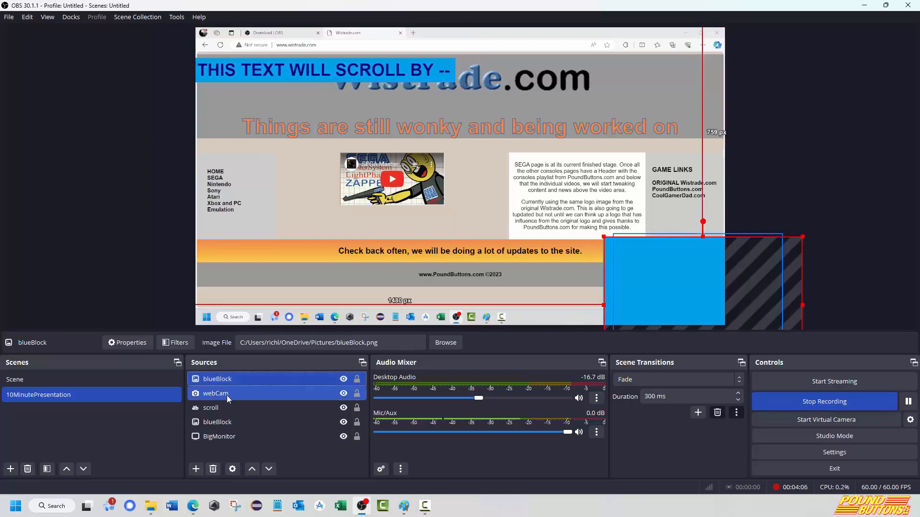
click(268, 470)
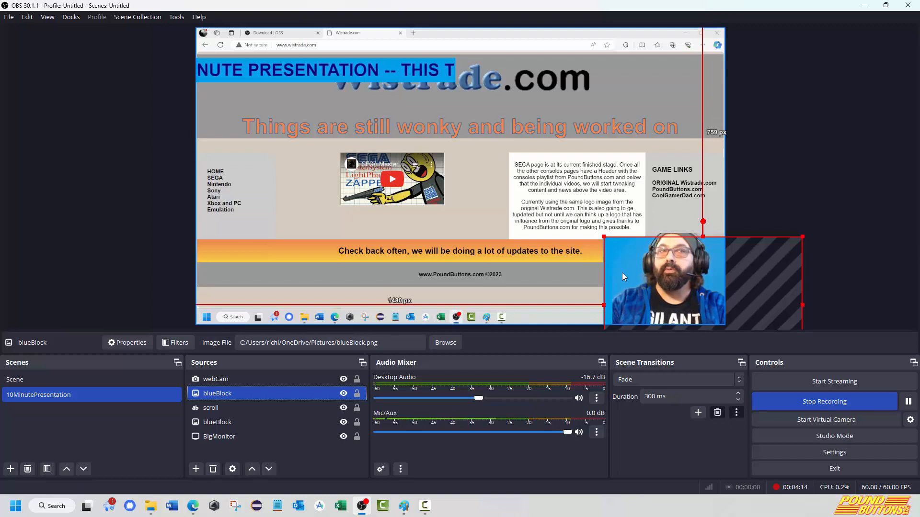
drag(622, 273, 630, 269)
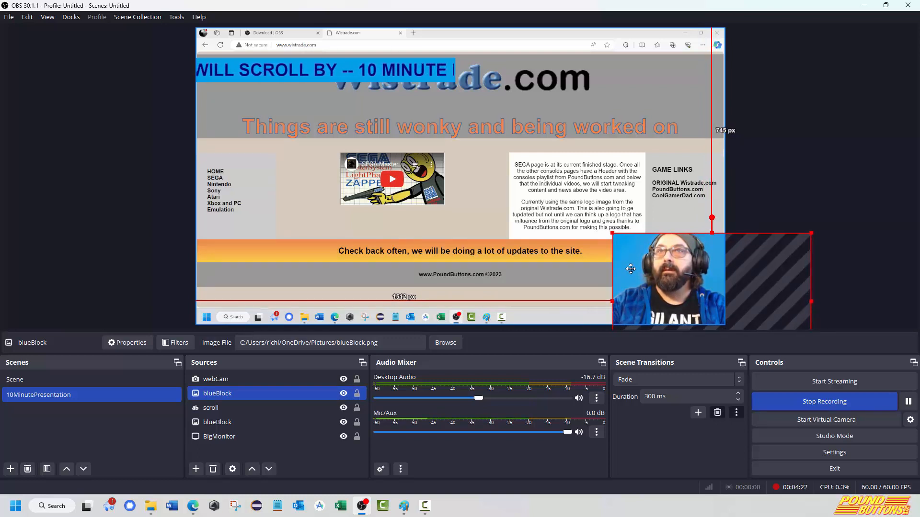
click(851, 159)
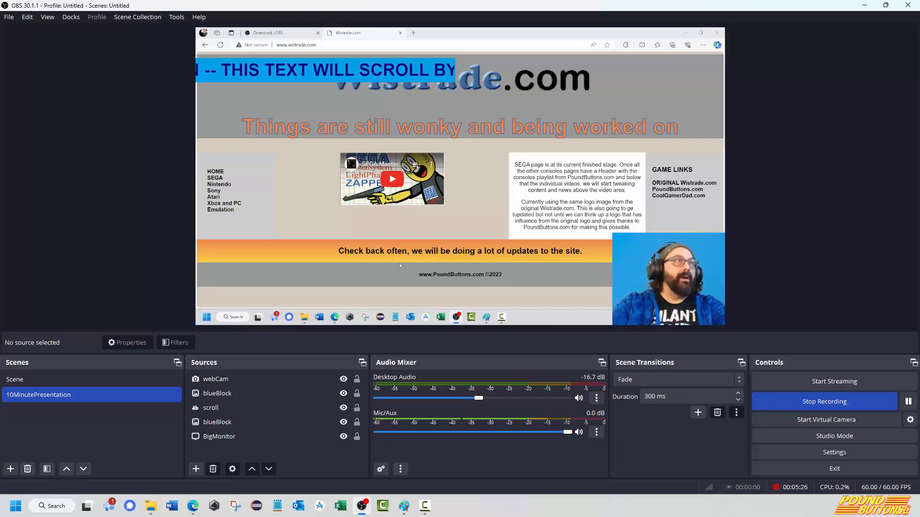
Play the web page's SEGA video full screen, and stop both the recording and the full-screen playback.
click(399, 185)
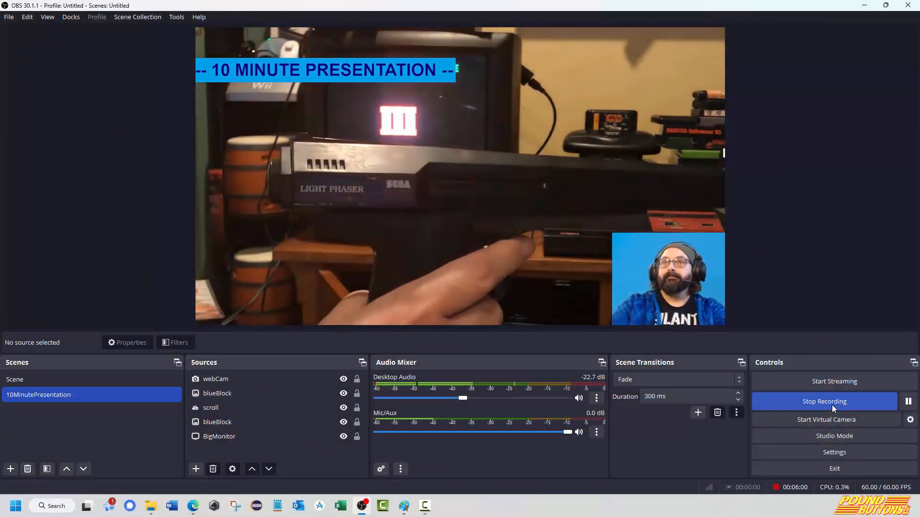
click(831, 405)
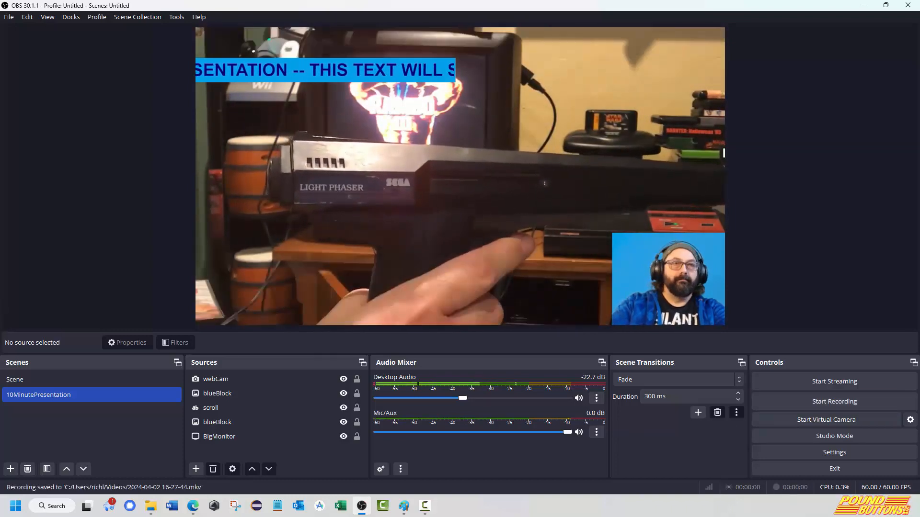
key(space)
key(Escape)
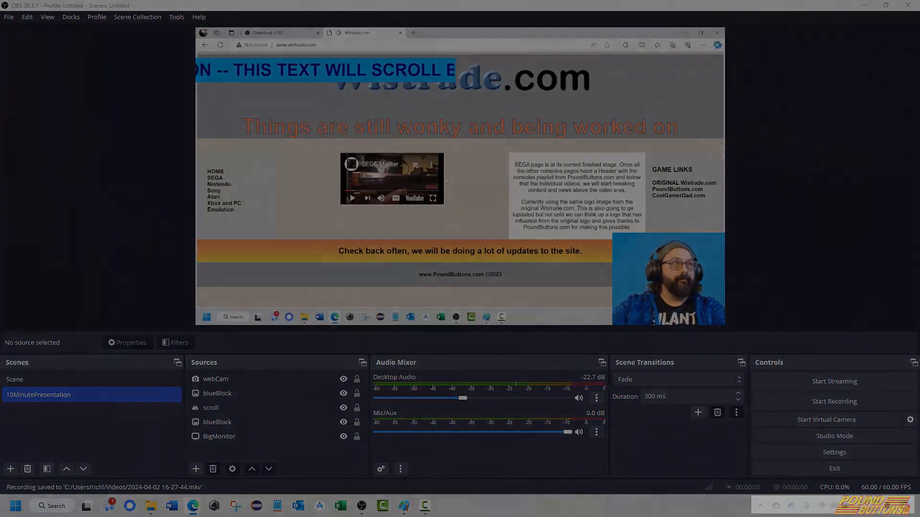